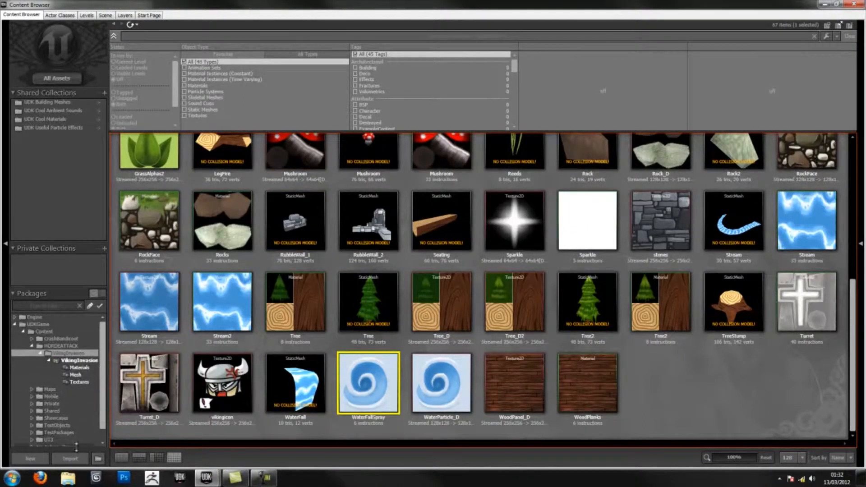
Choose the Monk mesh file from the HORDEATTACK\Characters\Mesh folder for import
left_click(76, 459)
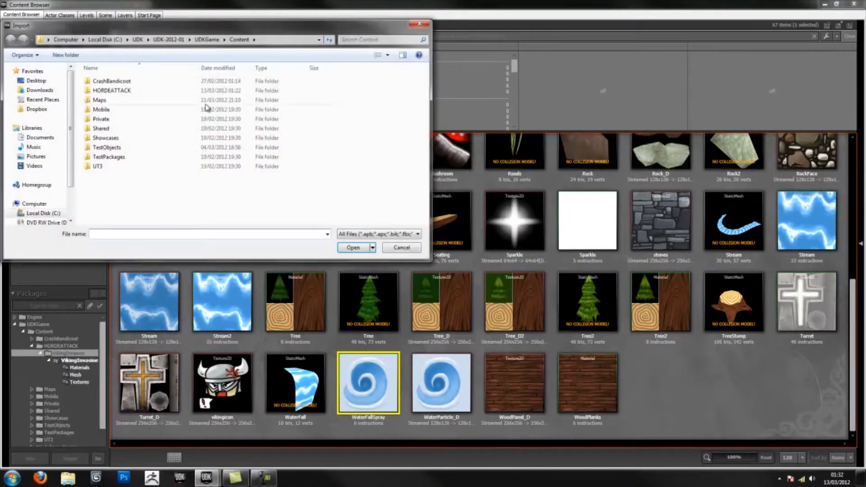
double_click(130, 91)
double_click(118, 82)
double_click(111, 90)
double_click(100, 80)
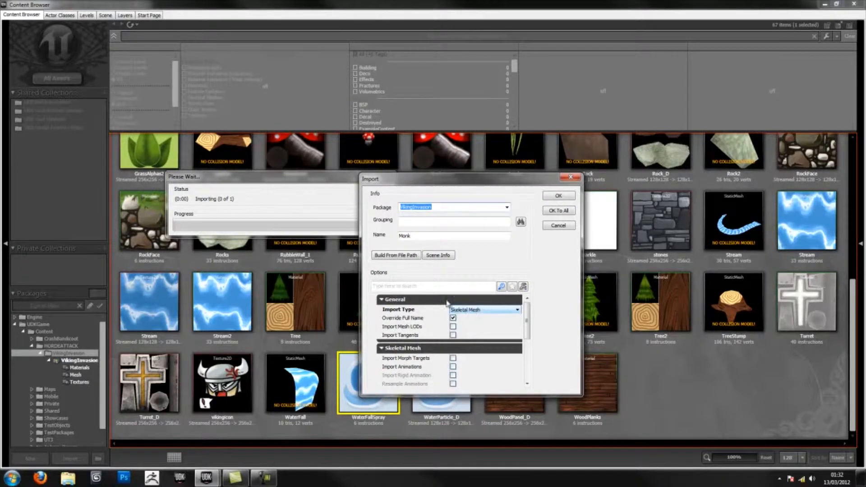
Import the Monk skeletal mesh into the Characters package with the grouping Mesh
left_click(430, 221)
double_click(452, 207)
type("Characters")
key("Tab")
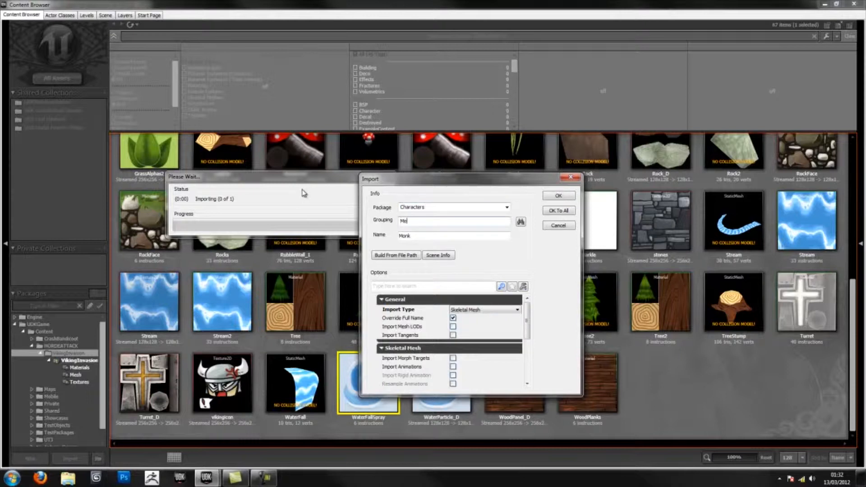
left_click(559, 196)
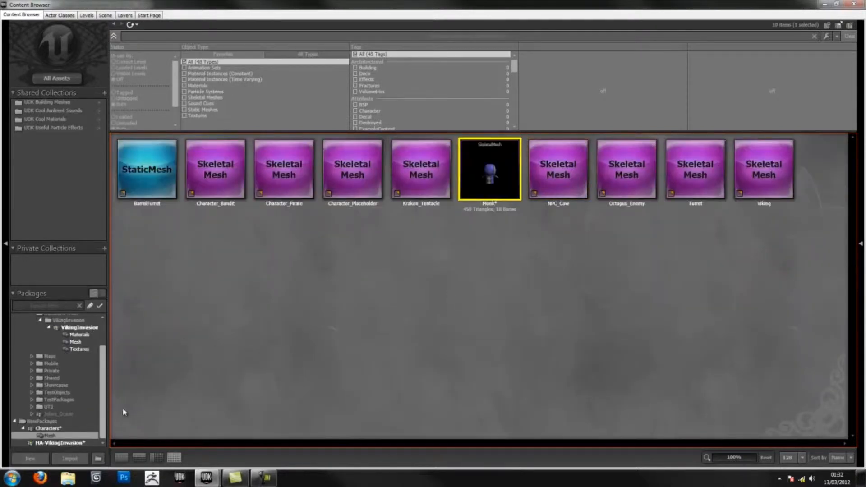
Save the Characters package as Characters in the HORDEATTACK\Characters folder
left_click(55, 431)
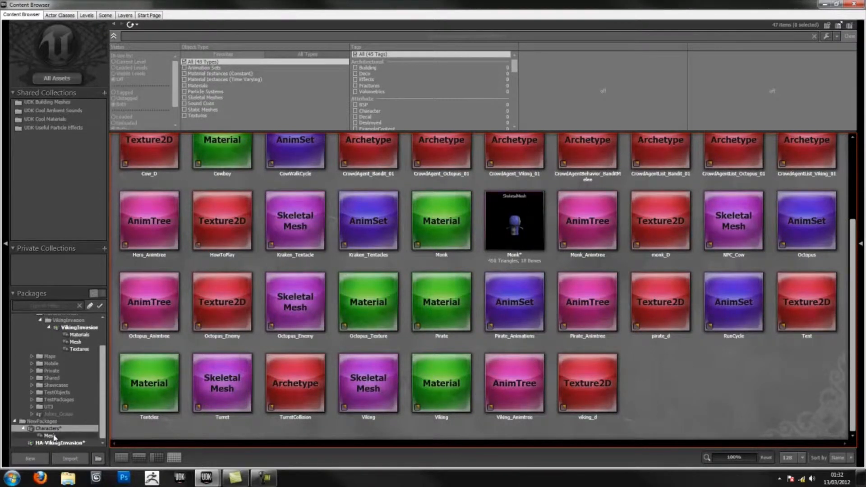
key("ctrl+s")
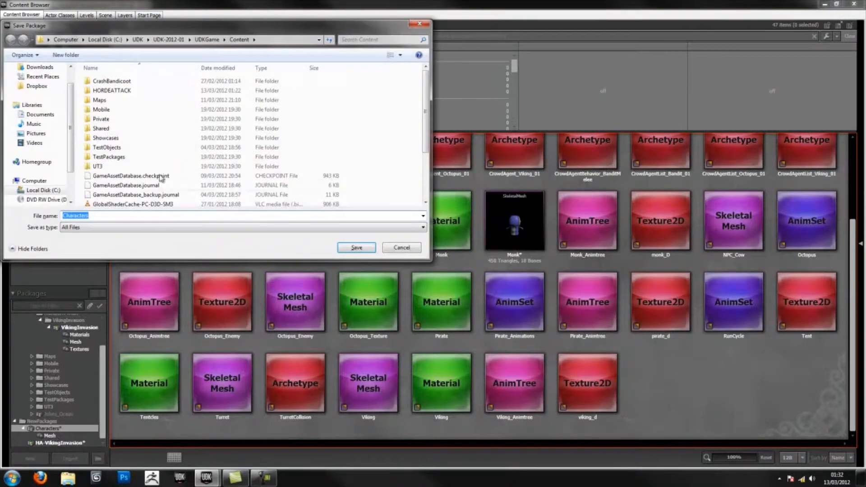
double_click(111, 90)
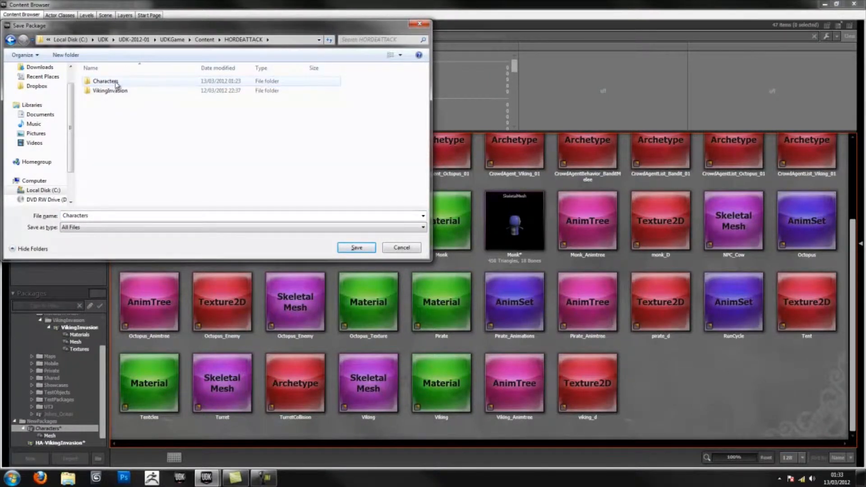
double_click(117, 84)
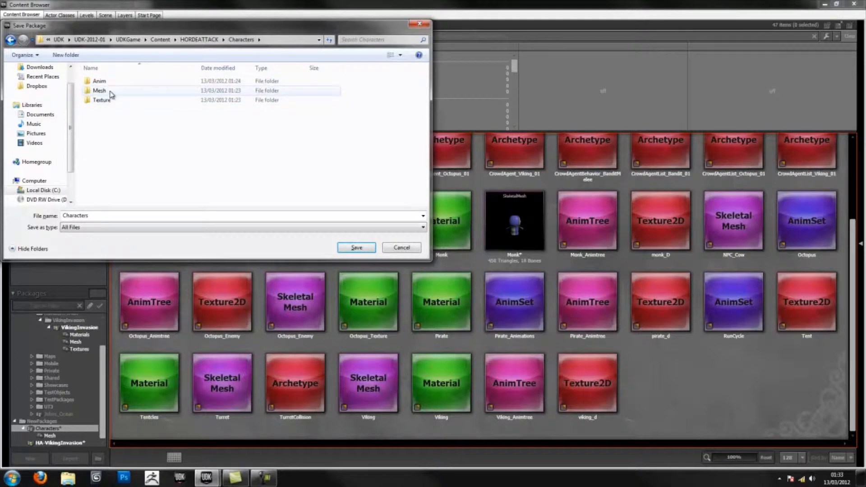
left_click(357, 247)
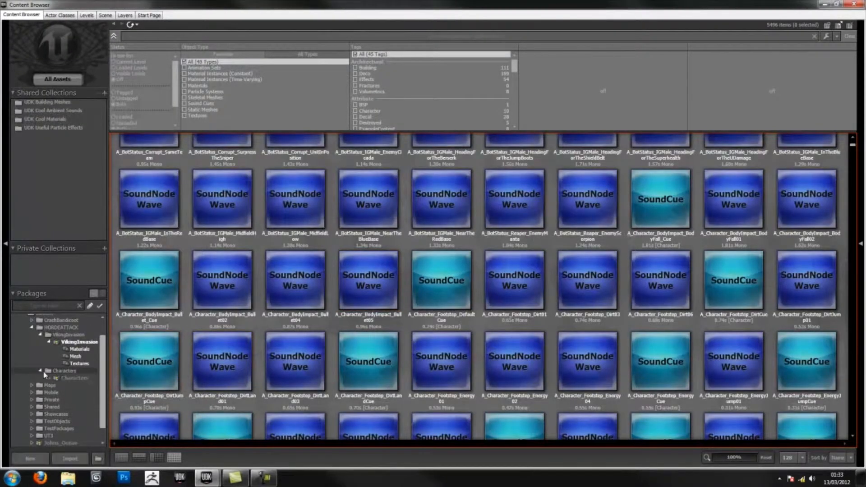
Expand the saved Characters package, look through its groups and load the Monk skeletal mesh from the Mesh group
left_click(61, 378)
left_click(49, 377)
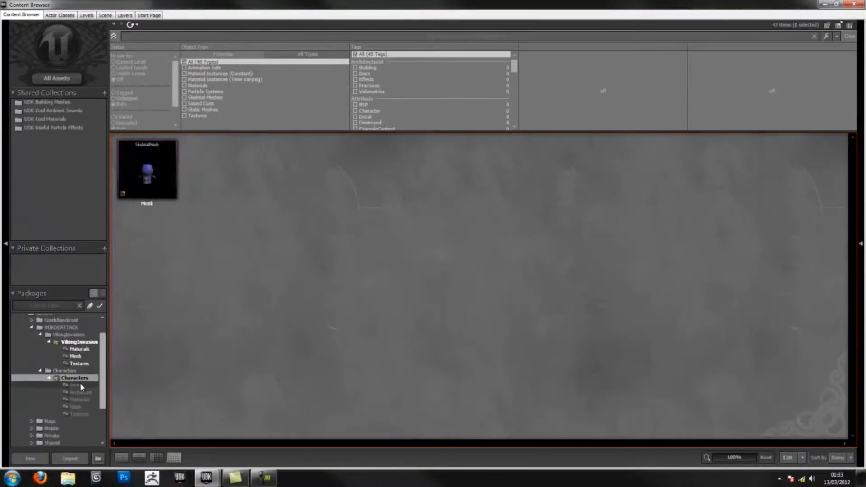
left_click(82, 385)
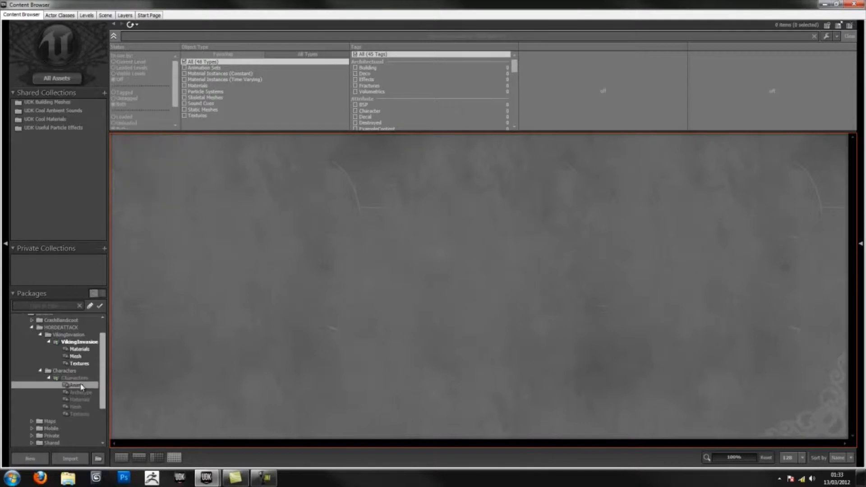
right_click(81, 386)
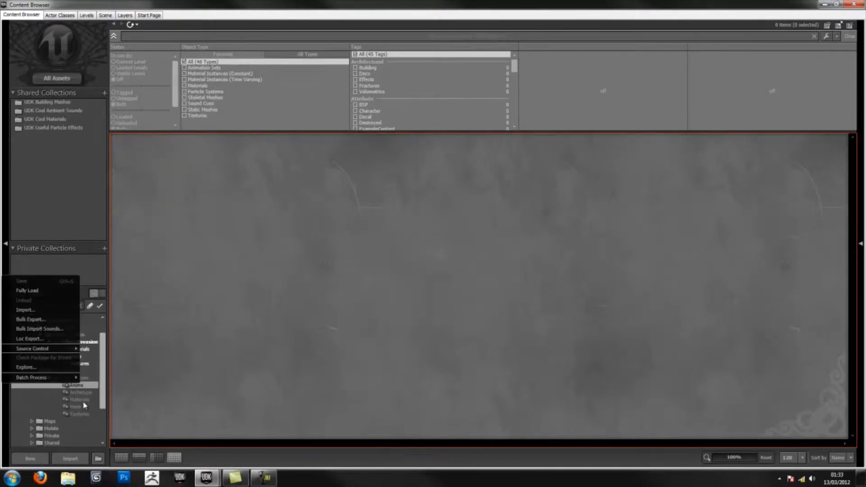
left_click(84, 405)
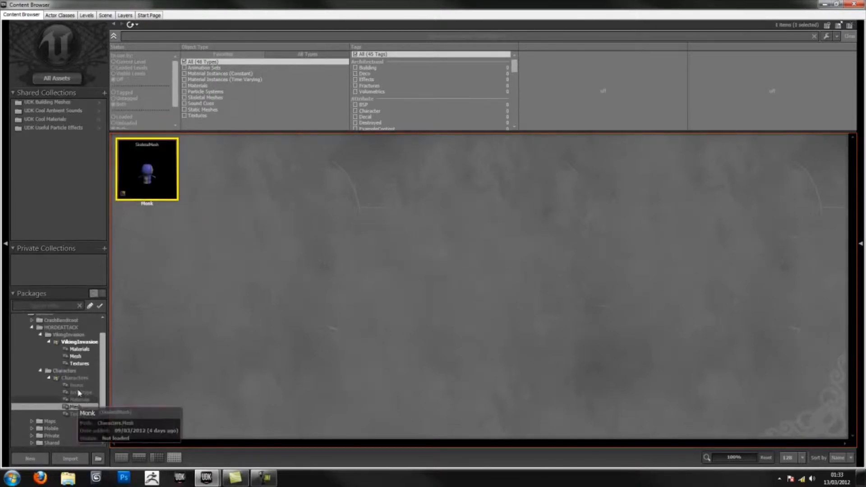
left_click(78, 386)
right_click(79, 386)
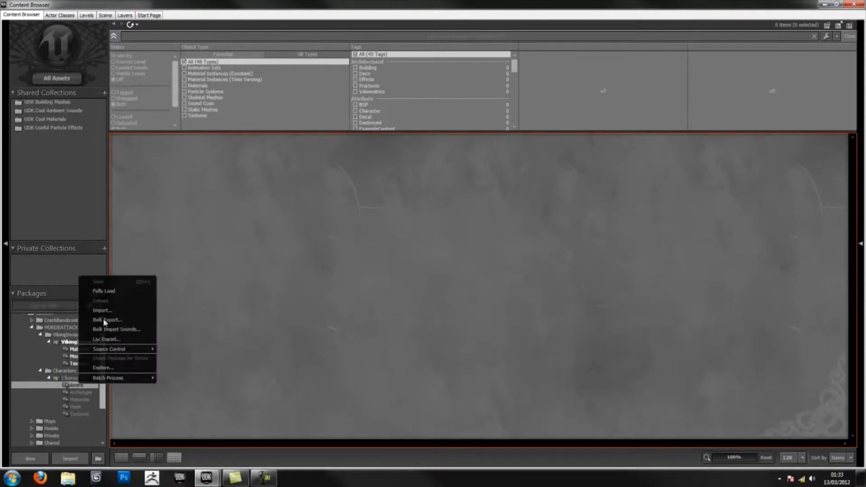
left_click(198, 358)
left_click(90, 407)
left_click(154, 181)
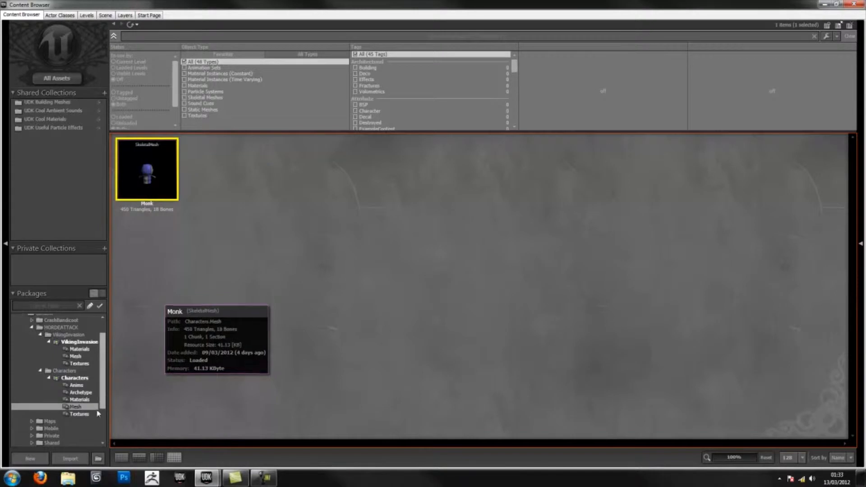
Import monk_D.psd from the Characters\Texture folder into the Characters package with the grouping Mesh
left_click(70, 458)
left_click(241, 40)
double_click(104, 99)
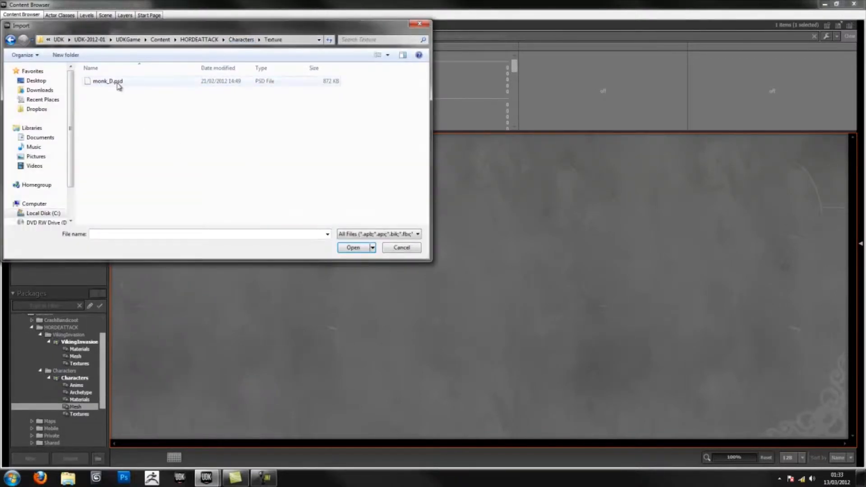
double_click(108, 82)
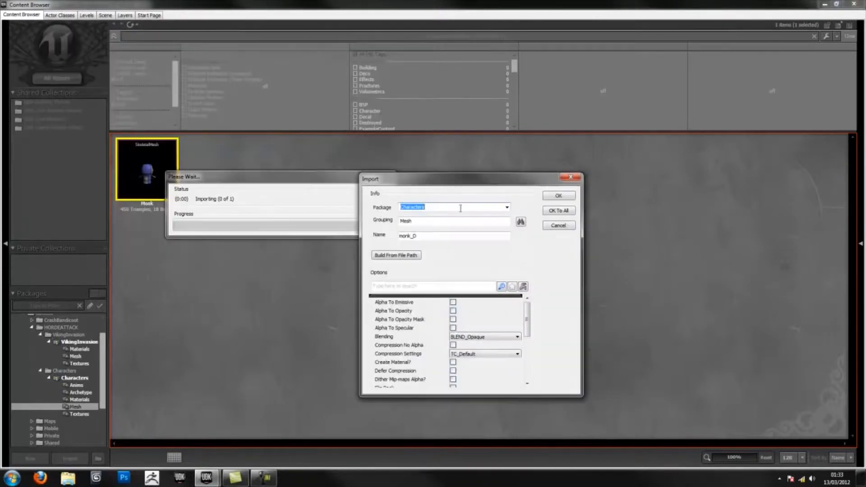
left_click(557, 197)
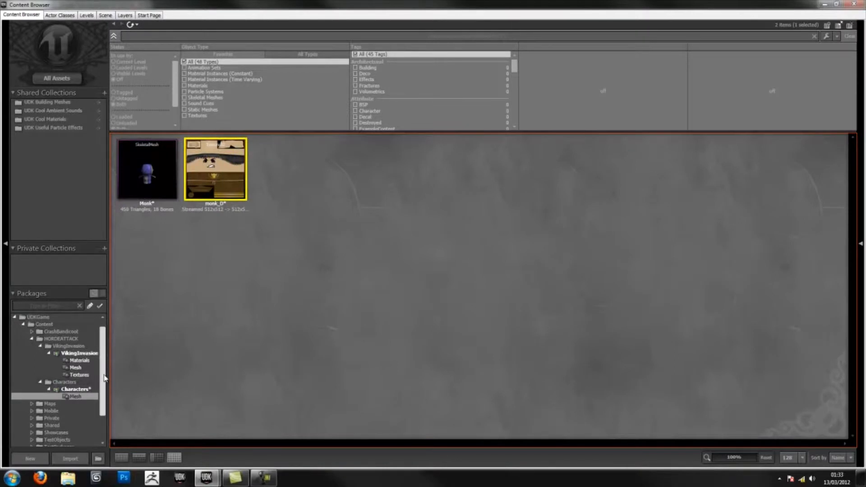
Move the monk_D texture to the grouping Texture within the Characters package
scroll(104, 378, "down", 2)
right_click(222, 178)
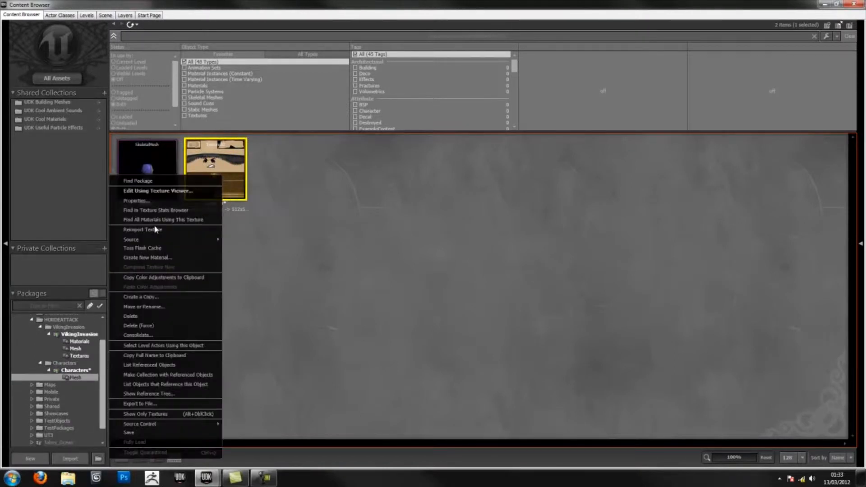
left_click(149, 308)
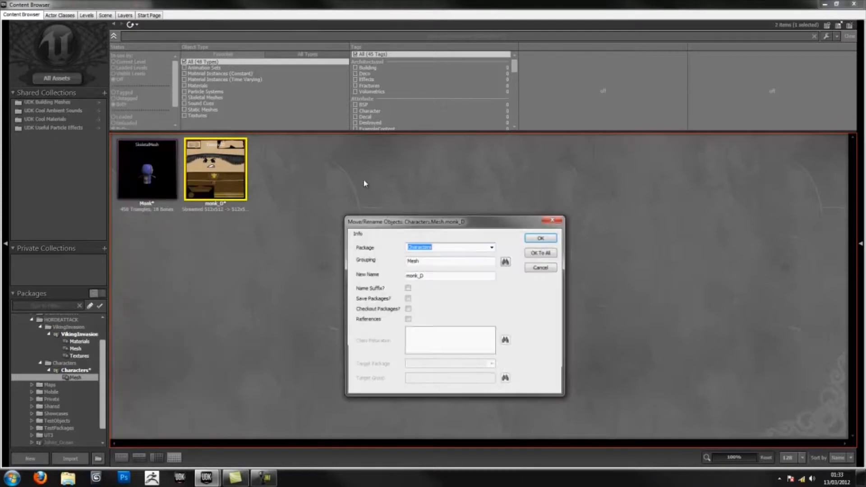
key("Tab")
type("T")
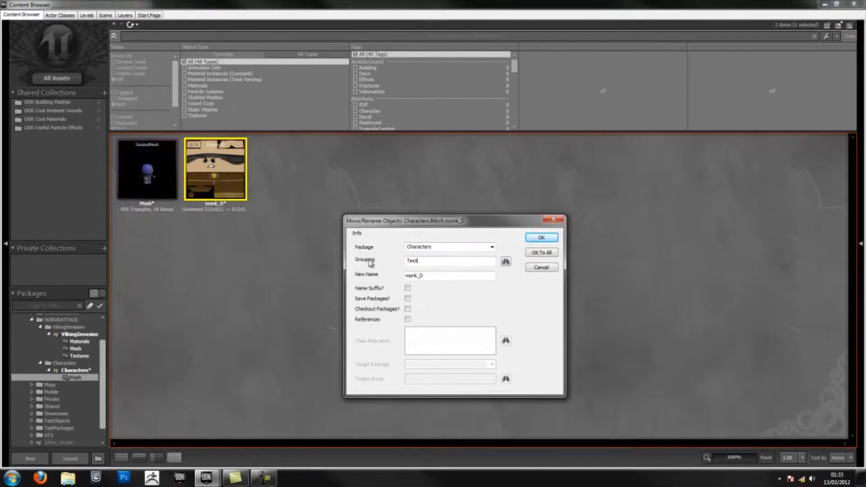
type("exture")
key("Return")
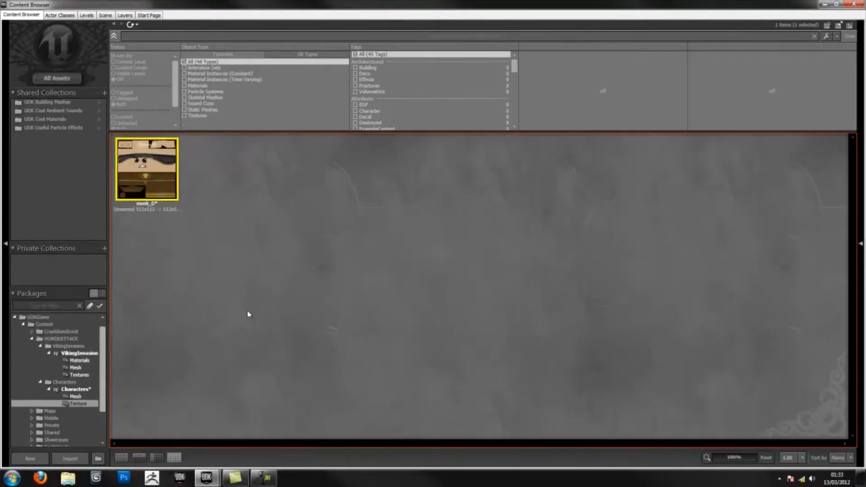
right_click(148, 202)
left_click(163, 168)
right_click(164, 166)
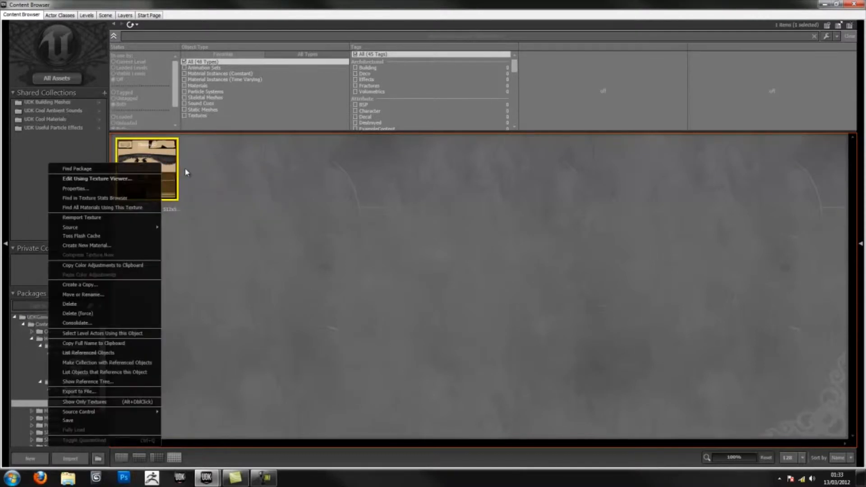
left_click(228, 195)
Create a new material named Monk in the Characters package with the grouping Material
right_click(228, 195)
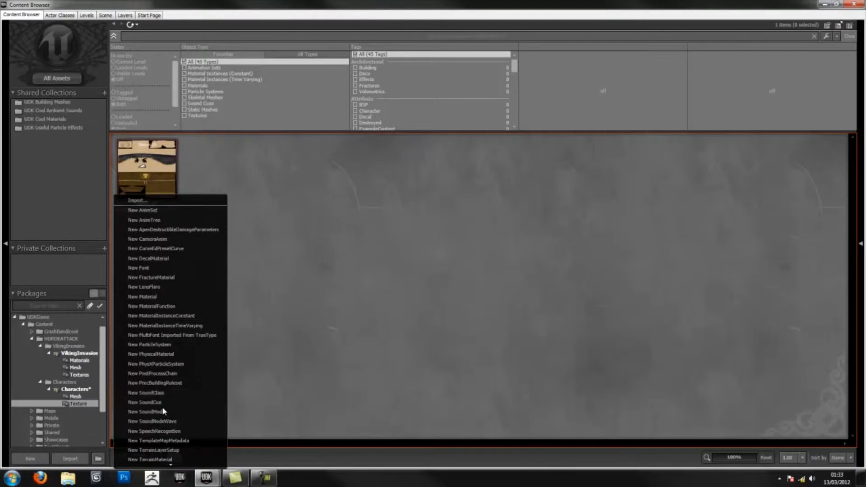
left_click(162, 297)
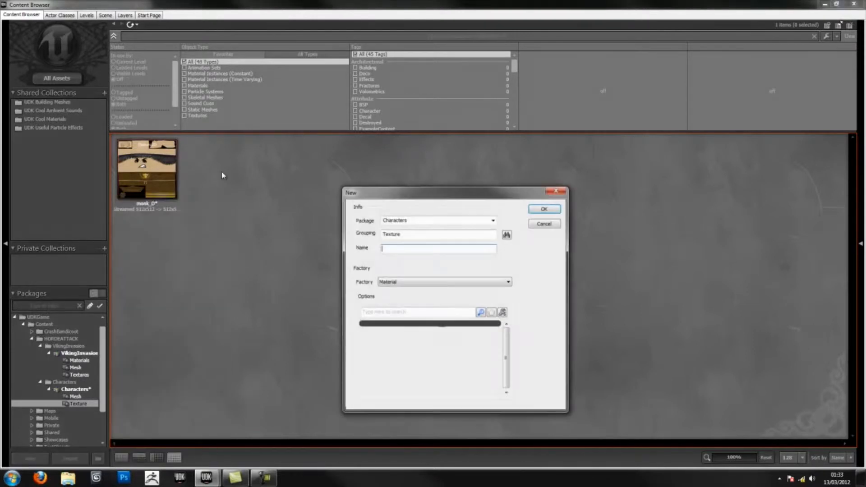
double_click(397, 233)
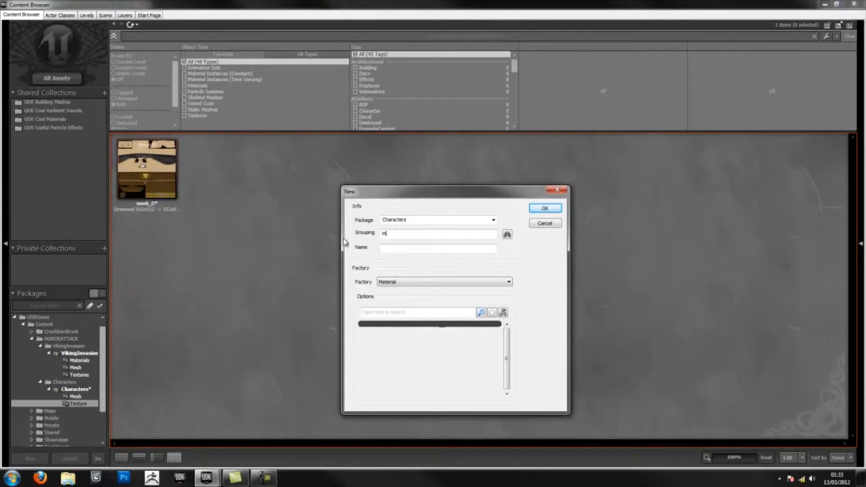
type("Materials")
key("BackSpace")
key("Tab")
key("Return")
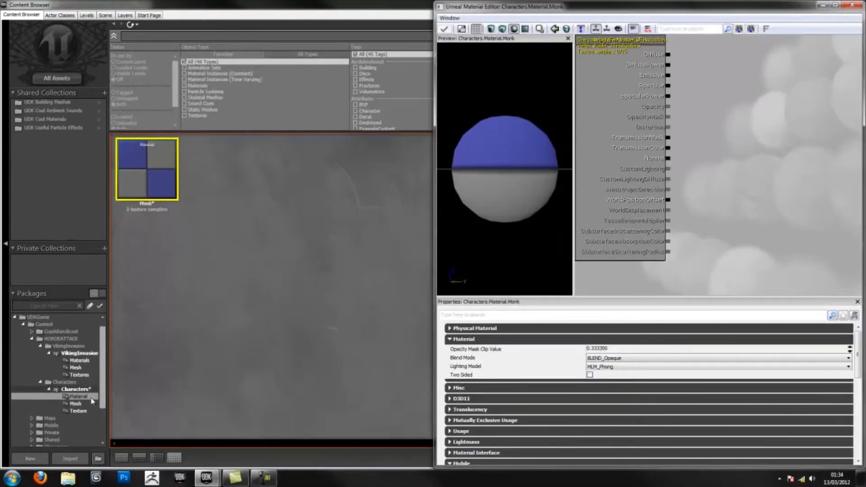
Add the monk_D texture to the Monk material graph as a Texture Sample and connect it to Diffuse and Emissive
left_click(76, 411)
left_click(173, 169)
double_click(415, 5)
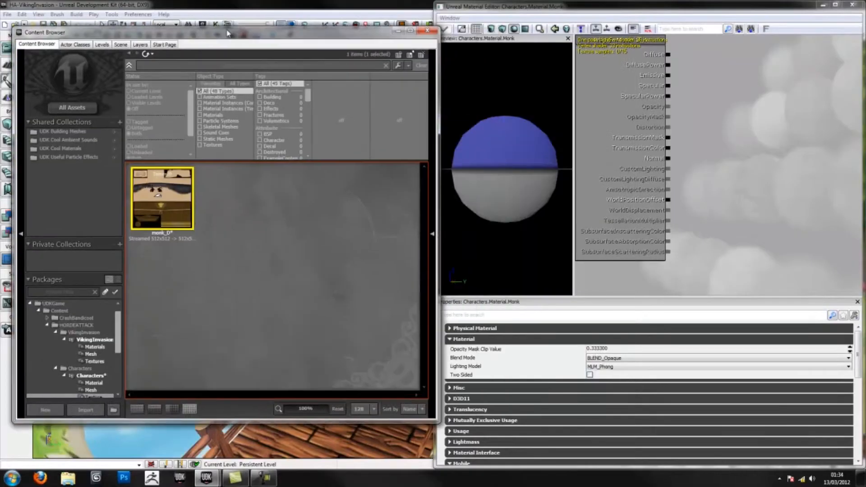
left_click(760, 77)
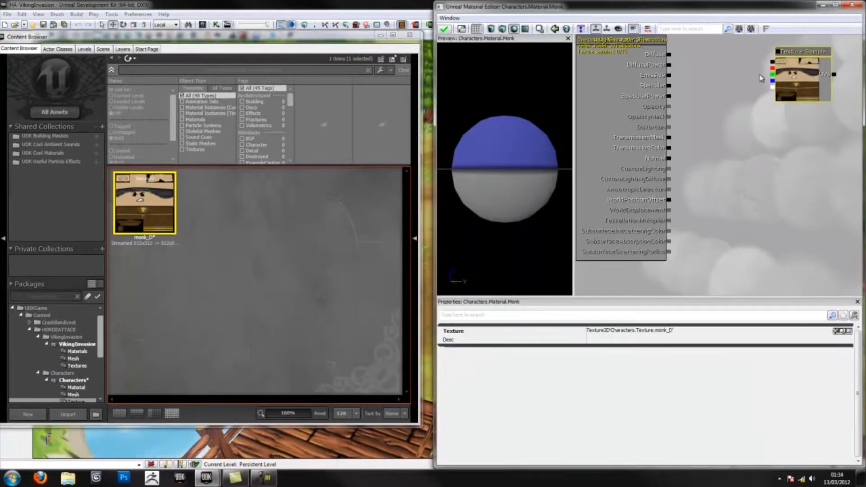
mouse_move(771, 62)
left_mouse_down()
mouse_move(669, 56)
mouse_move(771, 64)
left_mouse_up()
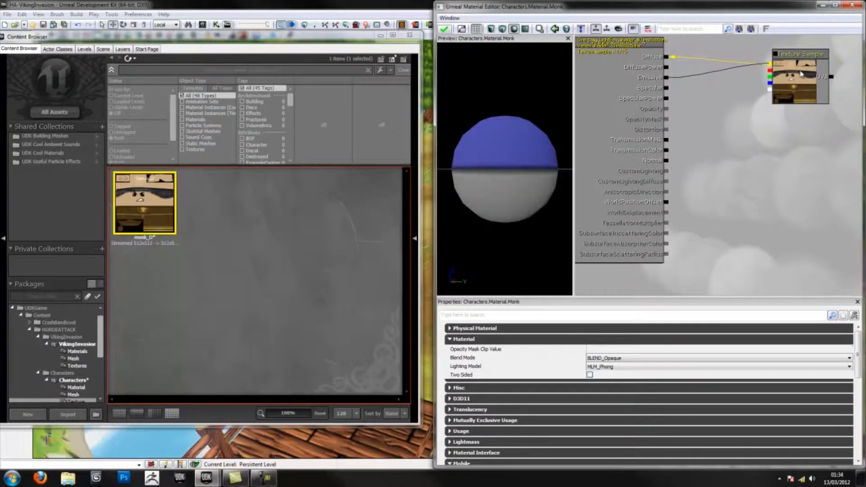
Copy the texture sample's monk_D reference and set the Monk material's lighting model to MLM_Unlit
left_click(638, 332)
key("ctrl+c")
left_click_drag(686, 236, 671, 222)
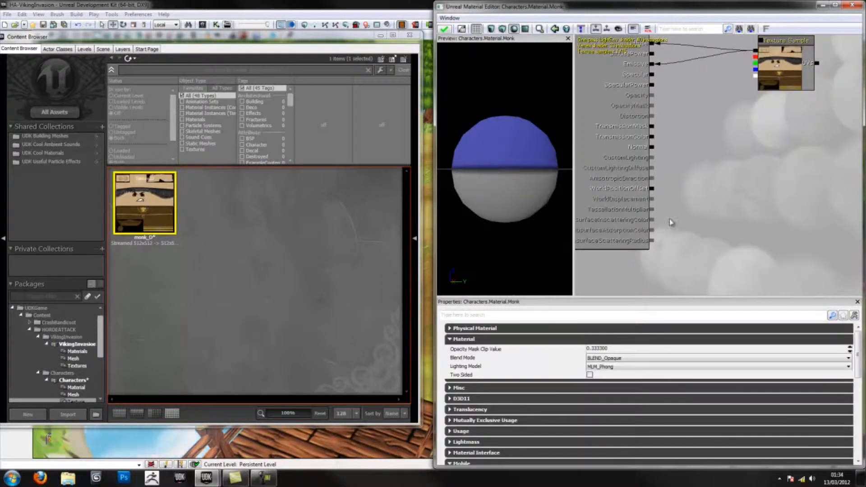
left_click(613, 368)
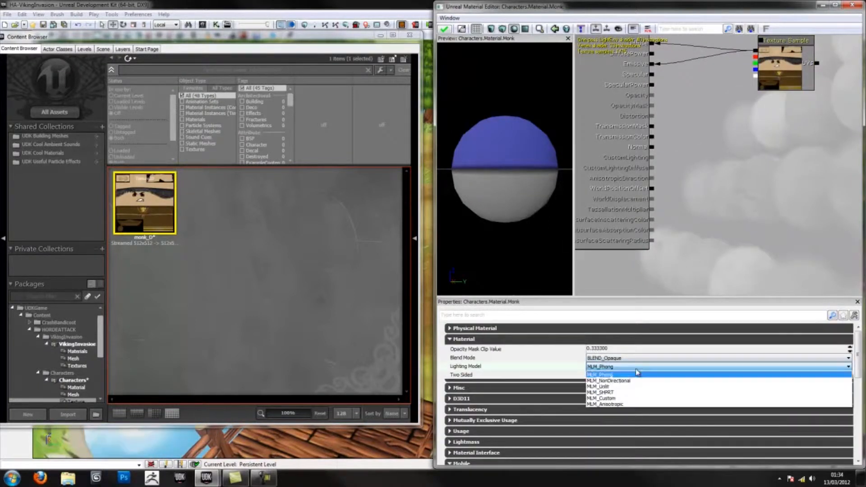
left_click(602, 386)
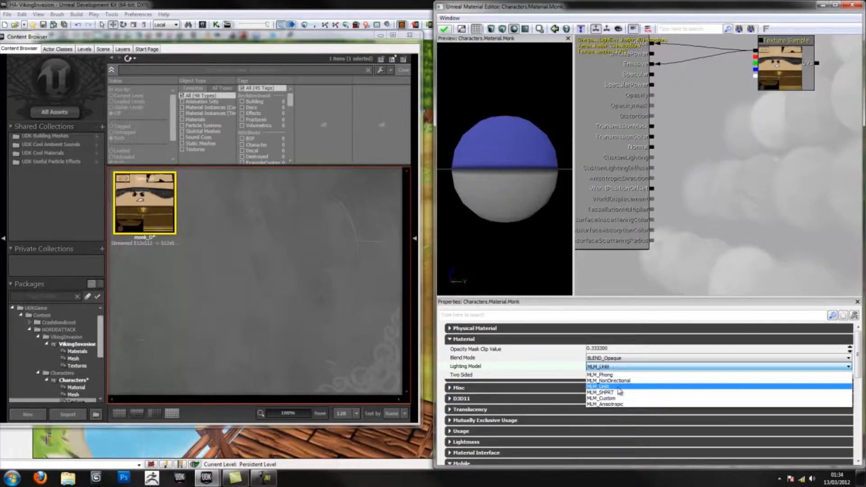
Assign the monk_D texture as the Monk material's Mobile Base Texture
left_click_drag(859, 338, 859, 392)
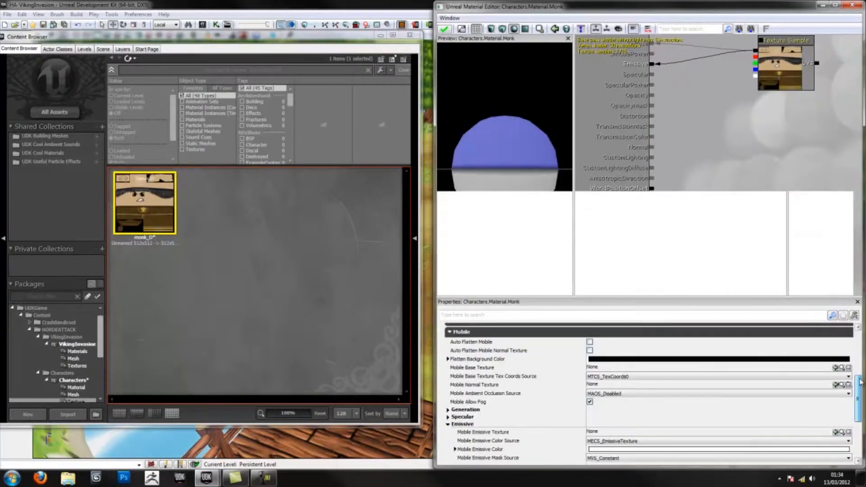
left_click(612, 368)
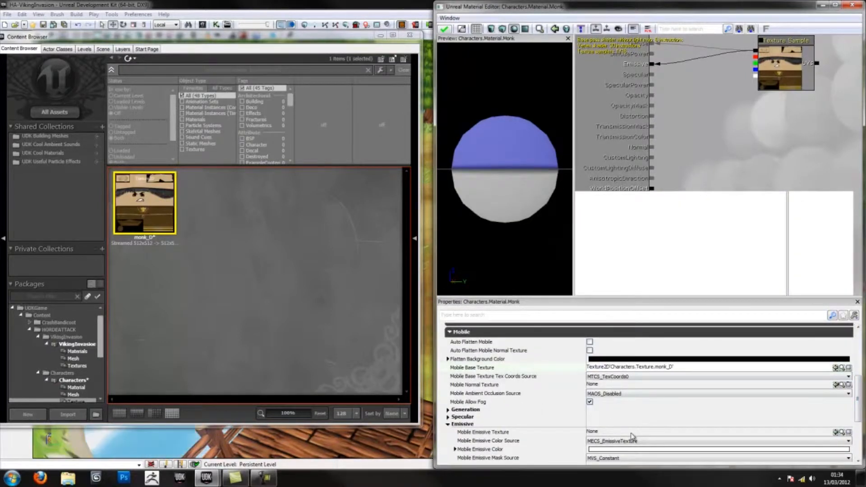
Assign the monk_D texture as the Mobile Emissive Texture, apply the material changes and close the material editor
left_click(603, 432)
key("ctrl+v")
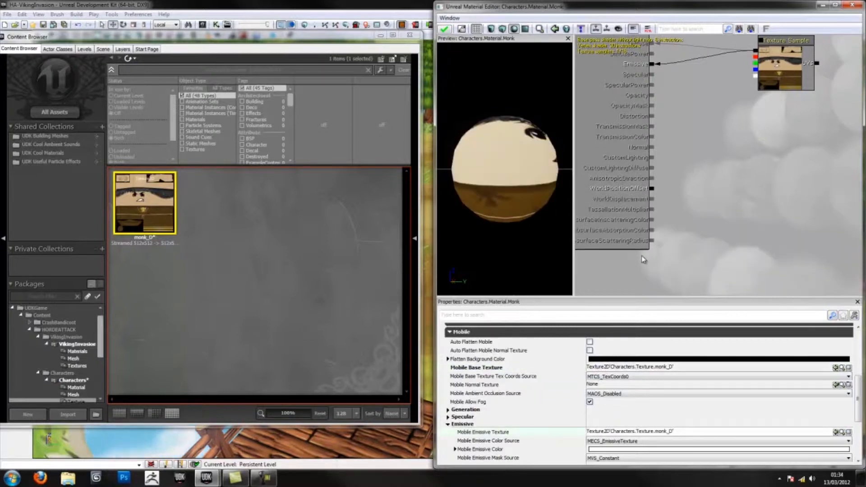
key("Return")
left_click(444, 29)
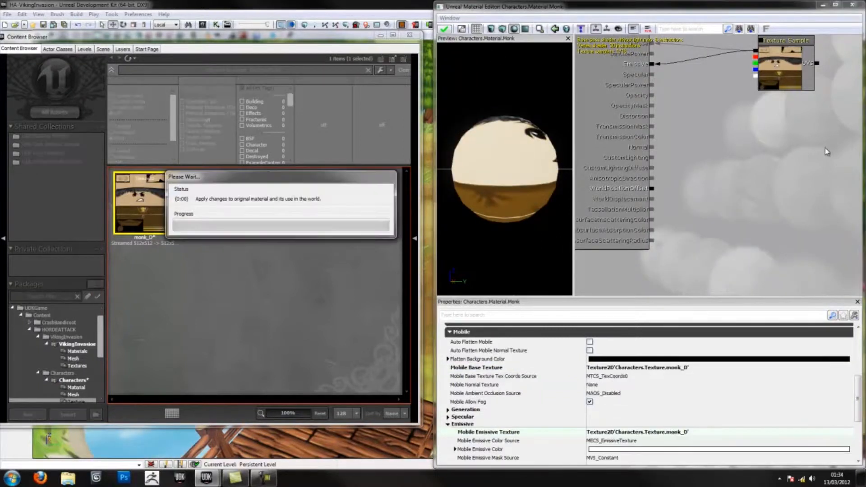
left_click(852, 6)
left_click(284, 232)
Open the Monk skeletal mesh from the Characters package's Mesh group in the AnimSet Editor and place the editor beside the Content Browser
left_click(63, 395)
double_click(141, 209)
right_click_drag(703, 240, 667, 348)
left_click_drag(628, 237, 518, 217)
left_click_drag(318, 4, 865, 50)
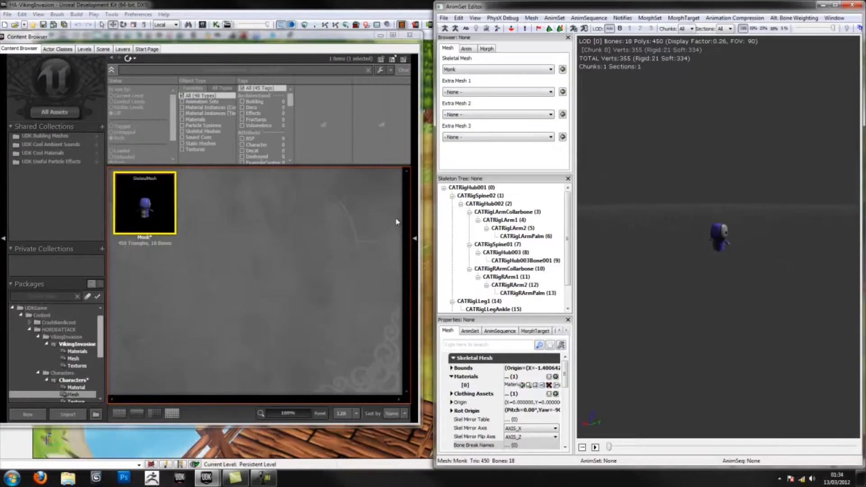
Assign the Monk material to slot 0 of the skeletal mesh's Materials and check the textured model from several sides
left_click(75, 387)
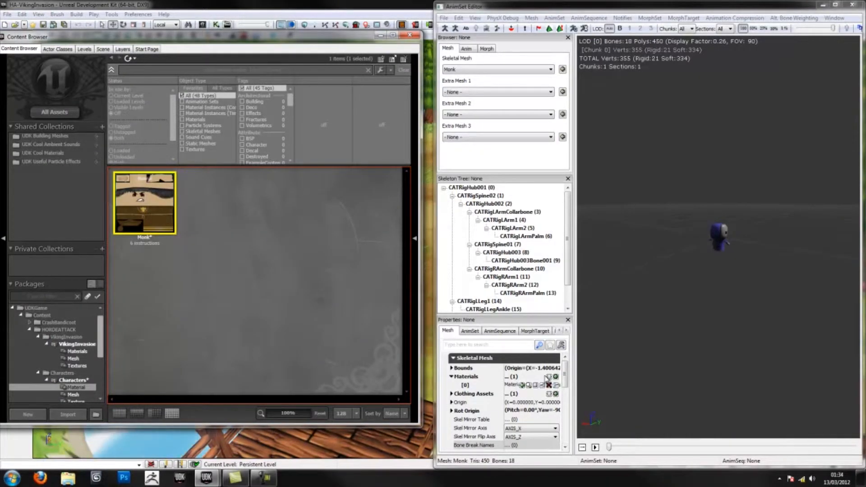
left_click(522, 385)
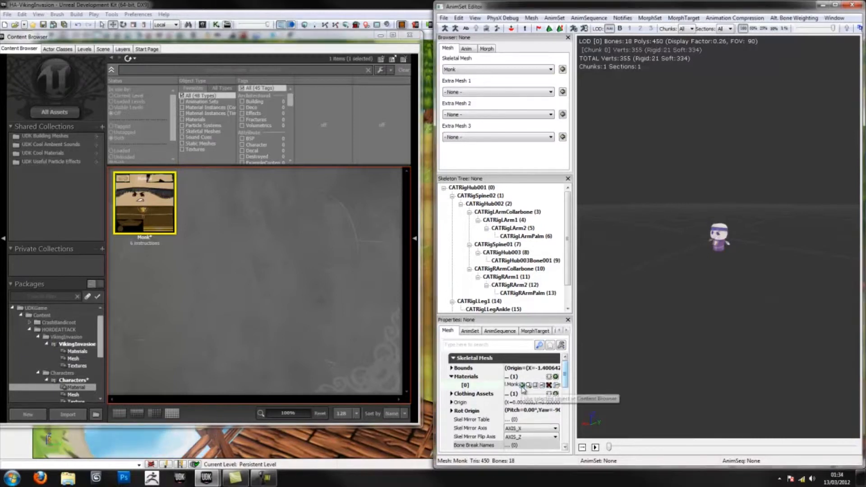
left_click_drag(799, 251, 707, 203)
right_click_drag(706, 203, 684, 119)
left_click_drag(761, 255, 756, 276)
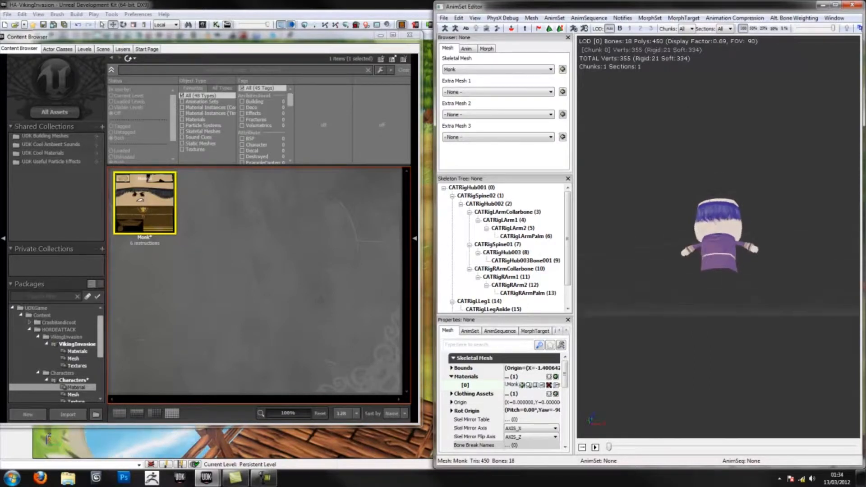
left_click(467, 376)
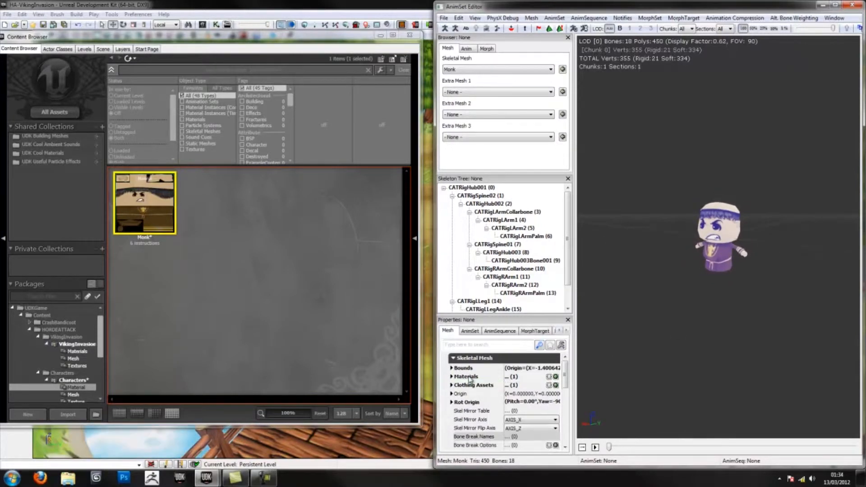
Save the Characters package
left_click(75, 380)
left_click(75, 380)
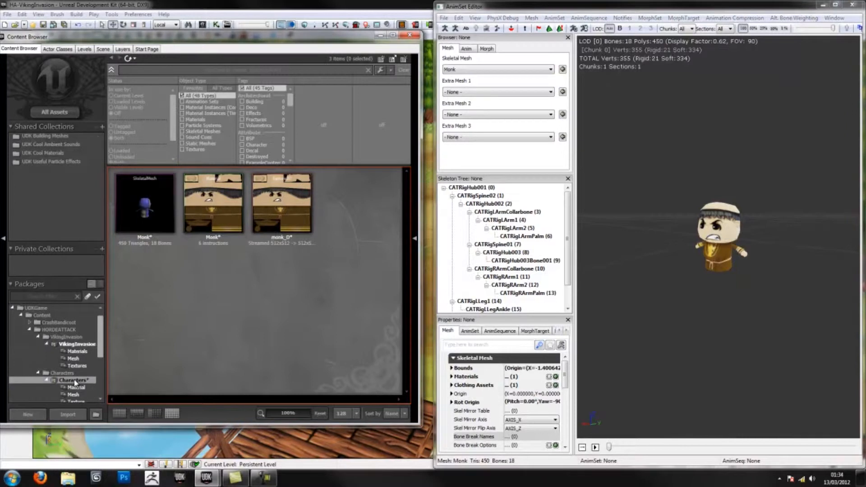
key("ctrl+s")
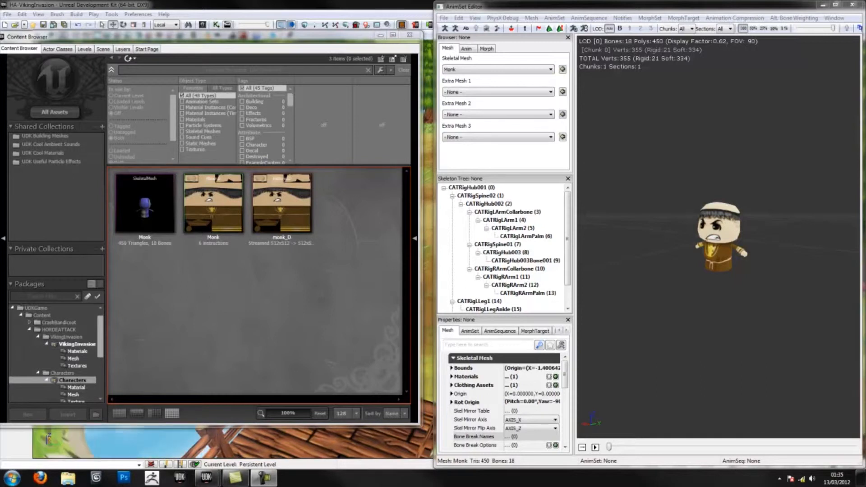
Try to import a PSA animation file for the Monk mesh
mouse_move(654, 235)
left_mouse_down()
mouse_move(670, 257)
mouse_move(675, 222)
mouse_move(726, 277)
mouse_move(638, 213)
mouse_move(670, 240)
left_mouse_up()
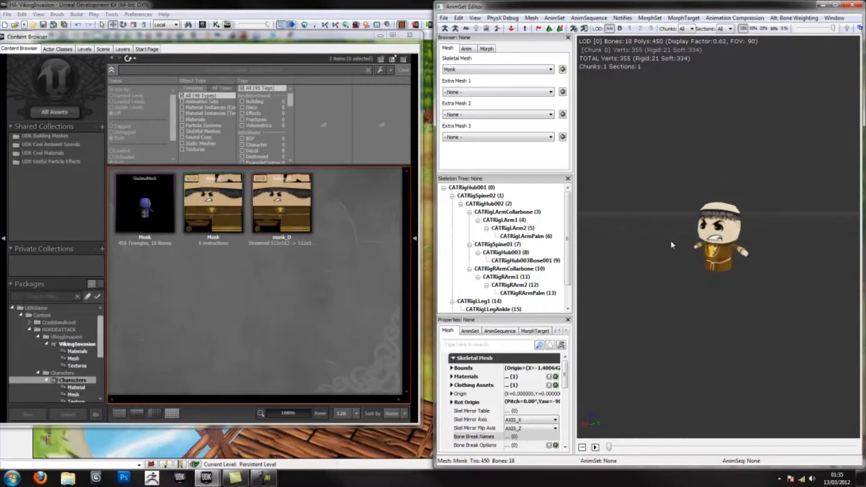
left_click(444, 18)
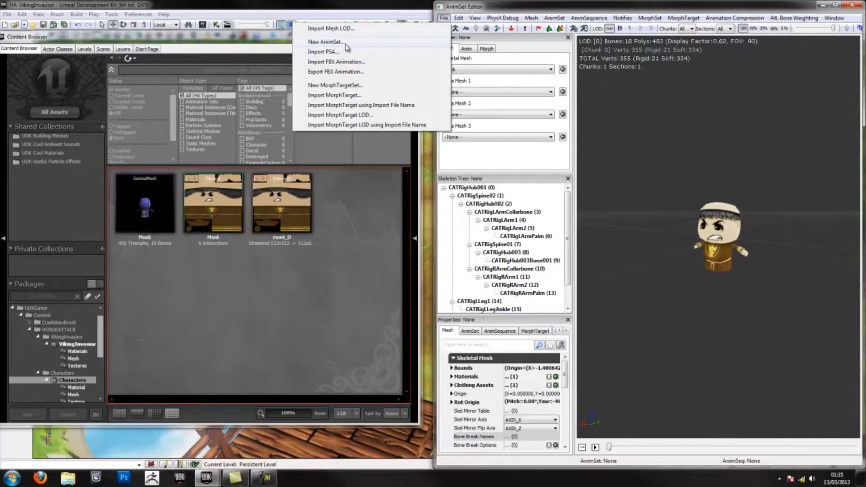
left_click(347, 52)
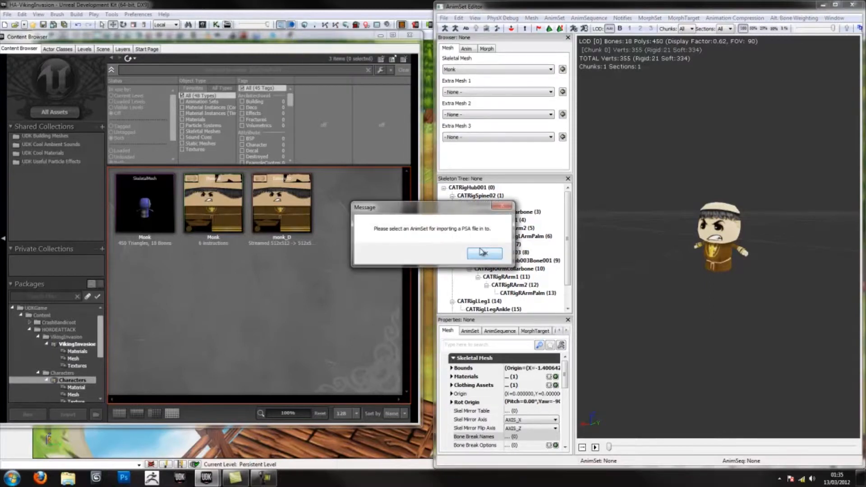
left_click(486, 255)
Create a new AnimSet named Hero in the Characters package with the grouping Other
left_click(443, 18)
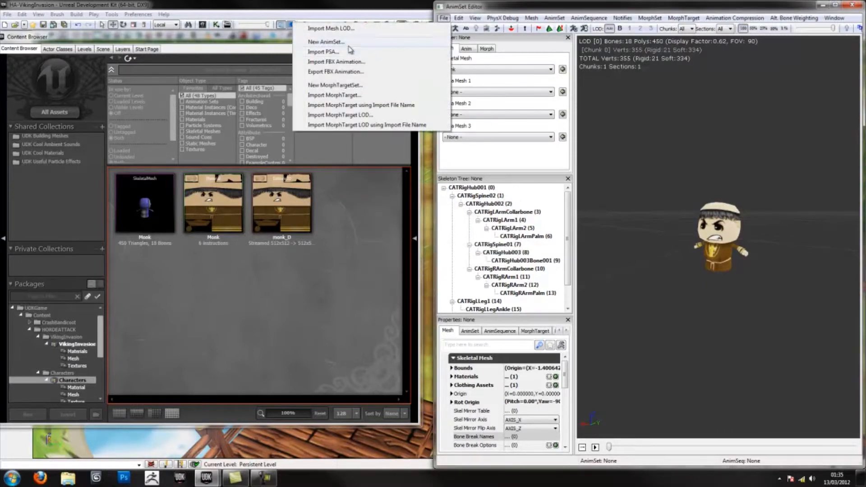
left_click(349, 44)
left_click_drag(396, 236, 322, 235)
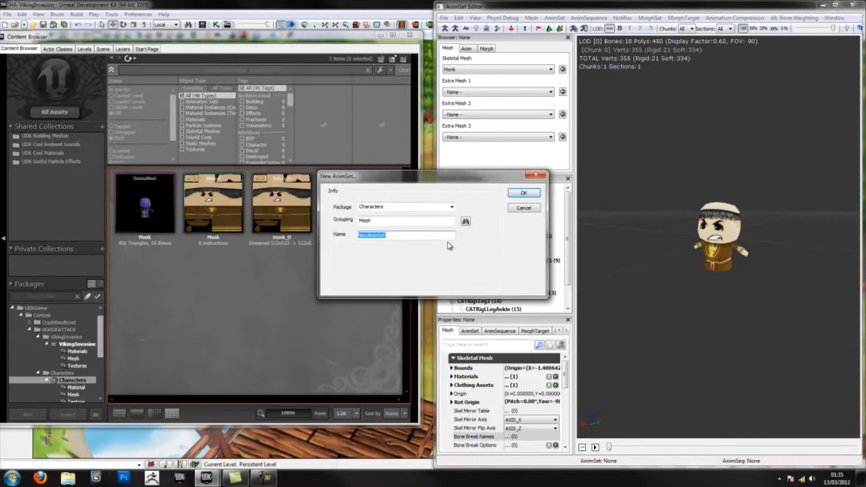
type("Hero")
left_click_drag(382, 220, 273, 209)
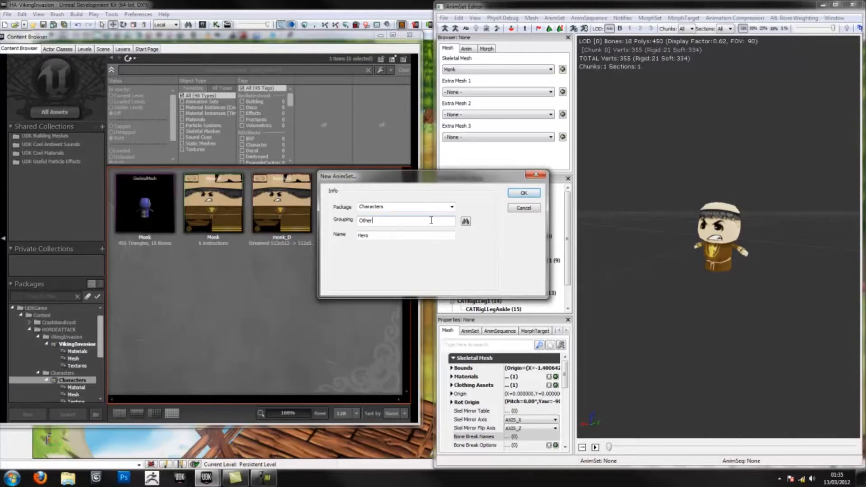
left_click(517, 194)
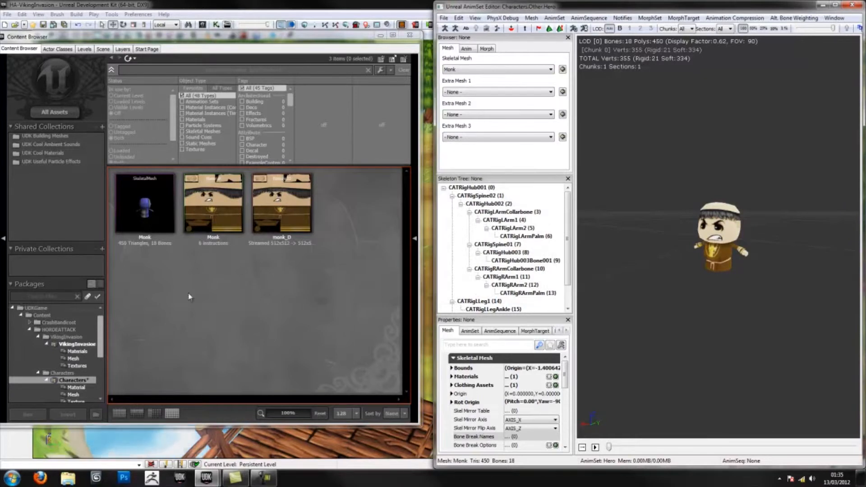
Look through the package tree and the Characters package's groups for the Hero AnimSet
scroll(78, 360, "down", 2)
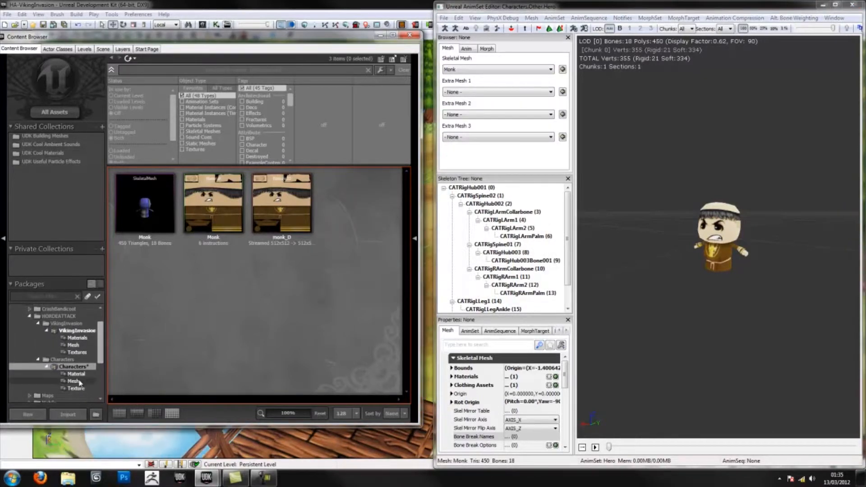
scroll(86, 378, "down", 3)
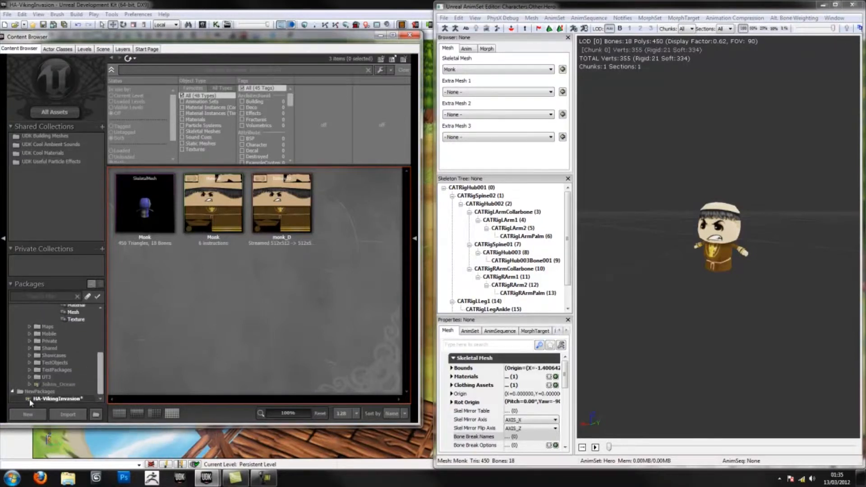
left_click(37, 400)
scroll(68, 379, "up", 2)
left_click(75, 362)
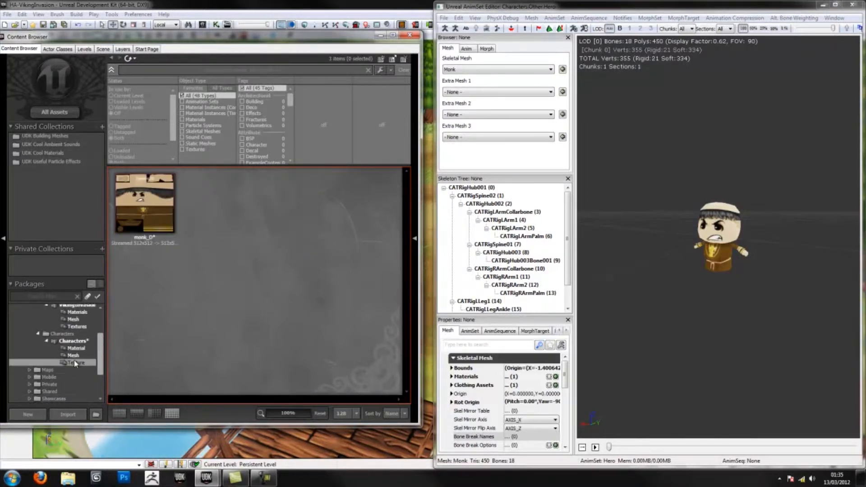
left_click(74, 355)
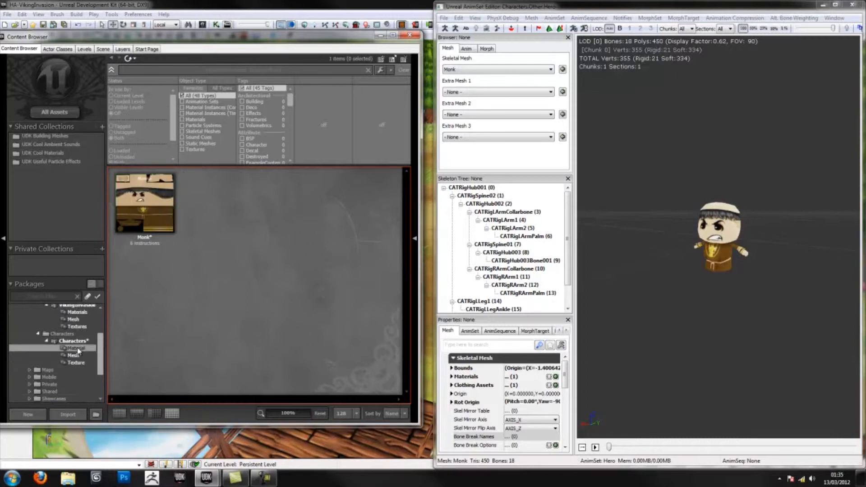
Show the Hero AnimSet and its animation sequence list in the AnimSet Editor
left_click(444, 19)
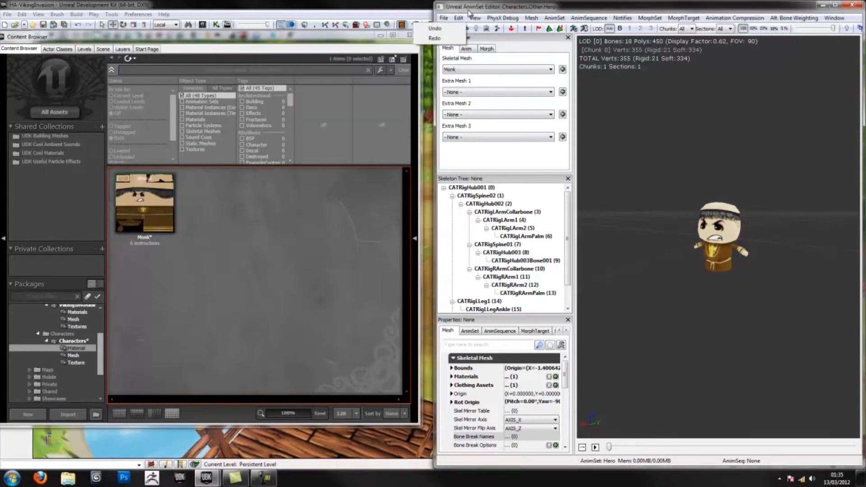
left_click(466, 48)
left_click(470, 70)
left_click(469, 83)
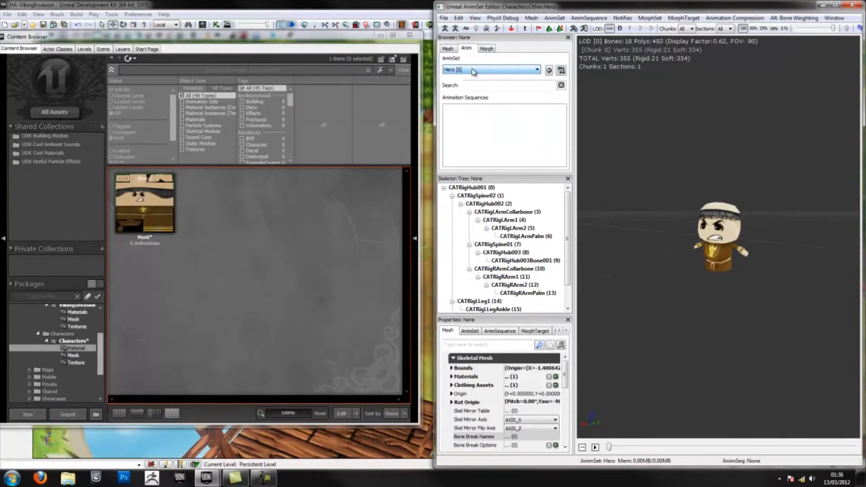
Import RunCycle.psa from the HORDEATTACK\Characters\Anim folder into the Hero AnimSet
left_click(444, 18)
left_click(350, 52)
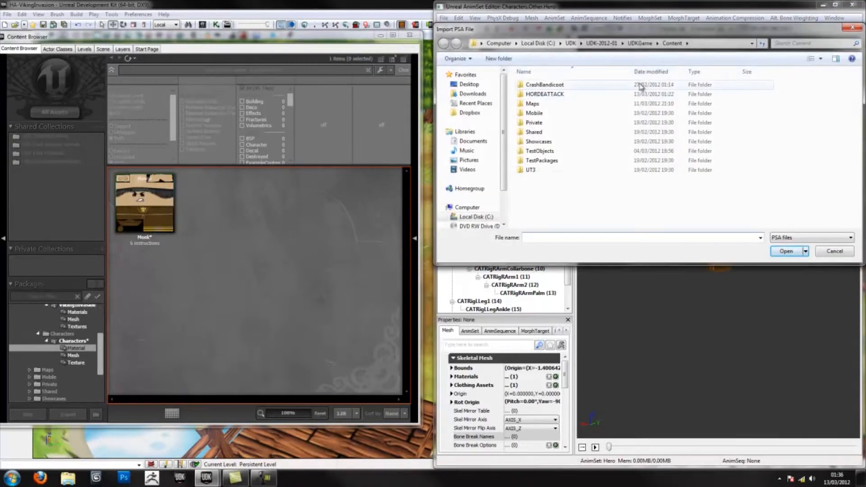
double_click(569, 96)
double_click(545, 85)
double_click(550, 84)
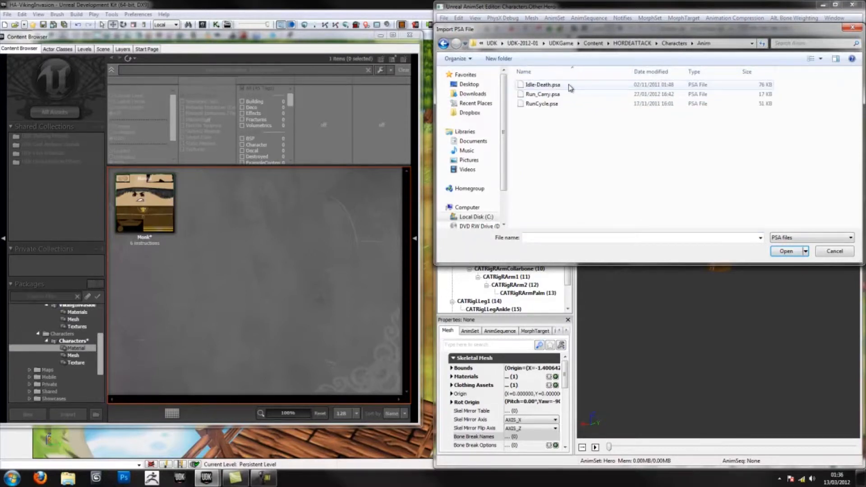
left_click(567, 95)
left_click(552, 105)
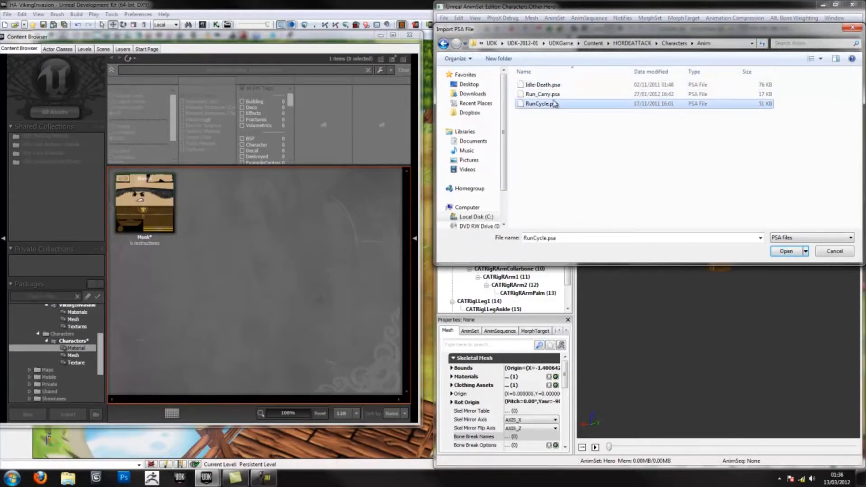
key("Up")
key("Up")
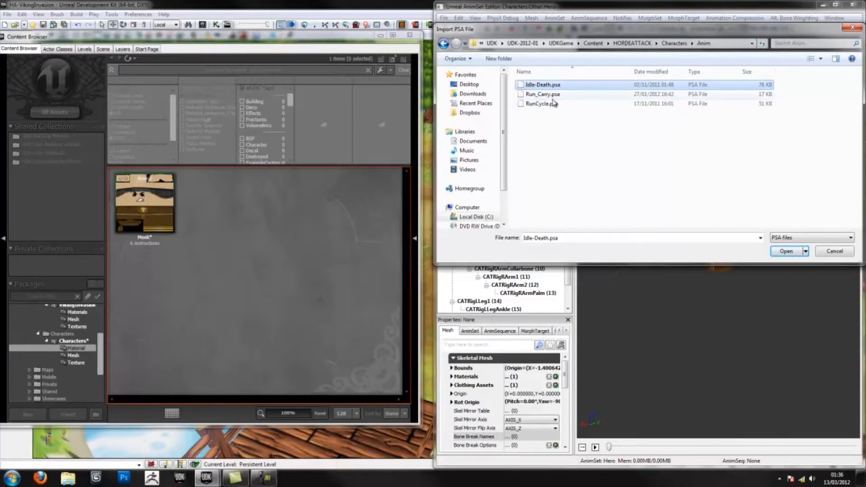
double_click(553, 104)
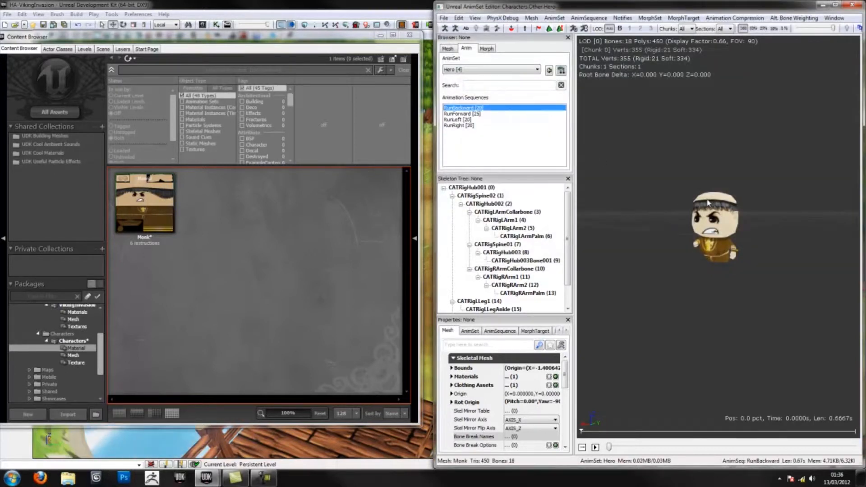
Preview the imported run sequences on the Monk, playing RunForward in a loop and viewing the model from another angle
left_click(469, 114)
left_click(463, 119)
left_click(459, 126, "shift")
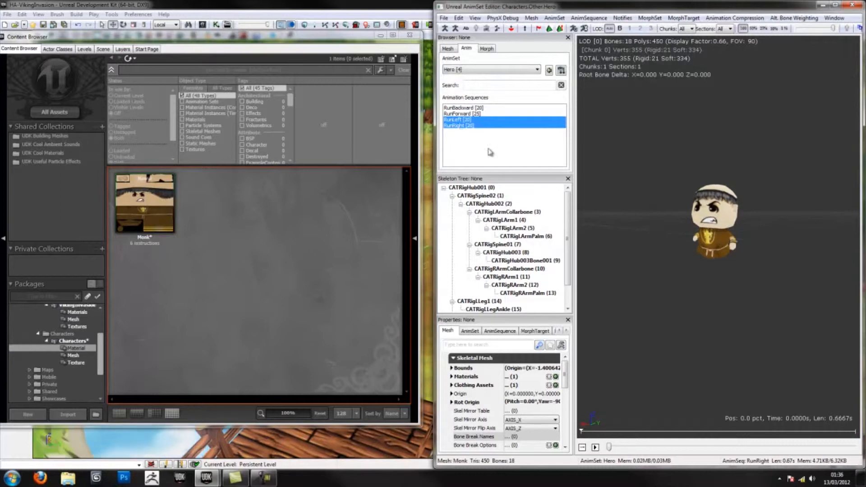
left_click_drag(713, 232, 740, 227)
left_click(479, 114)
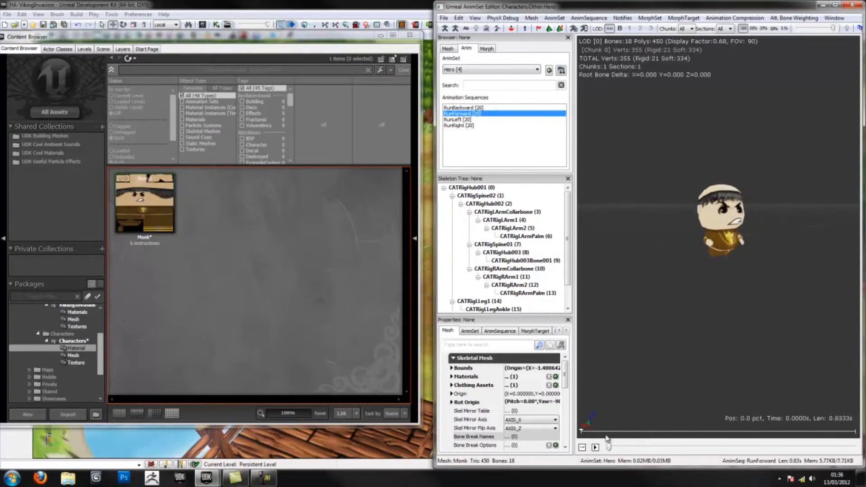
left_click(596, 448)
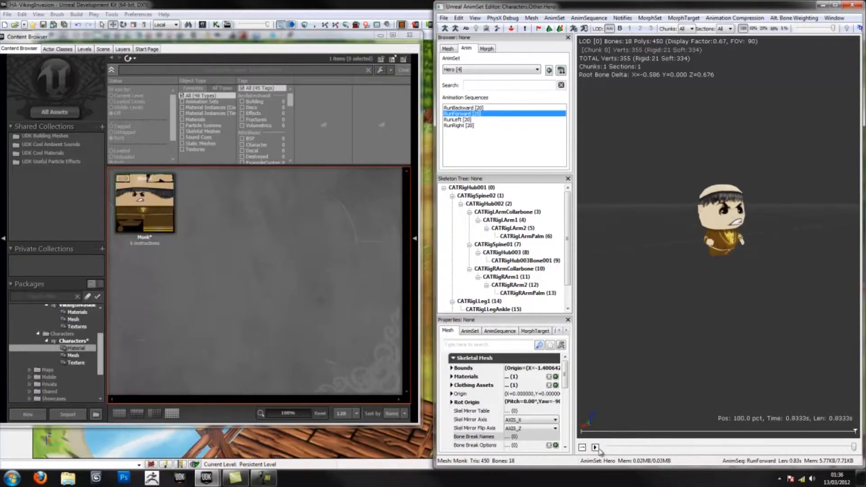
left_click(595, 448)
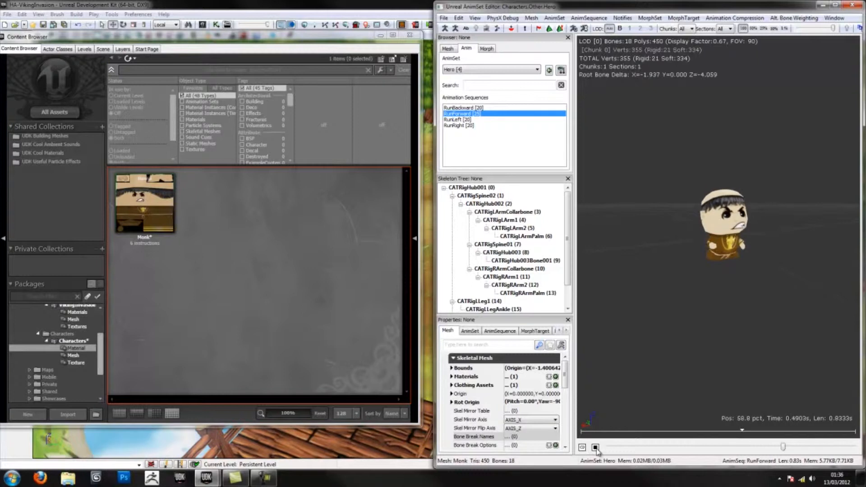
left_click(595, 448)
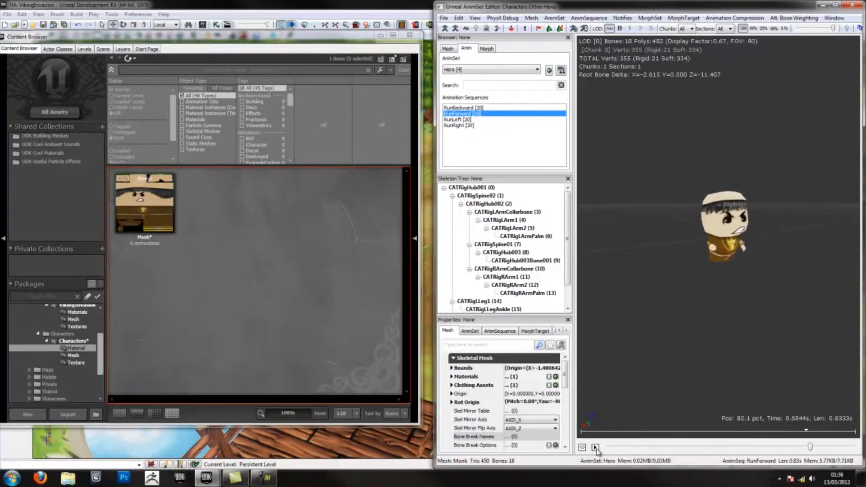
left_click_drag(700, 275, 665, 261)
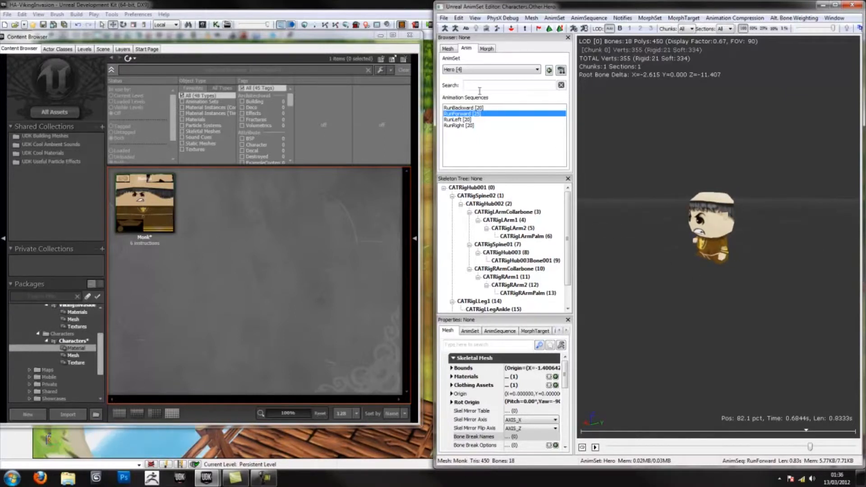
Import the Death and Idle animations into the Hero AnimSet
left_click(466, 71)
left_click(466, 72)
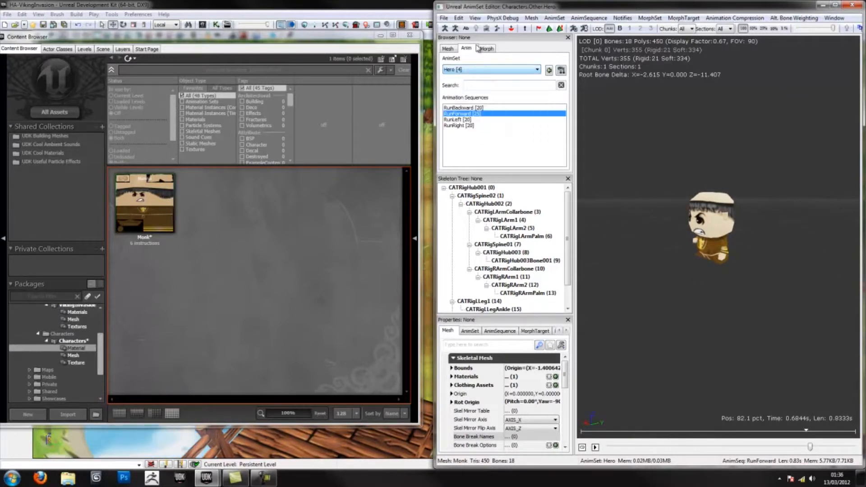
left_click(444, 18)
left_click(334, 53)
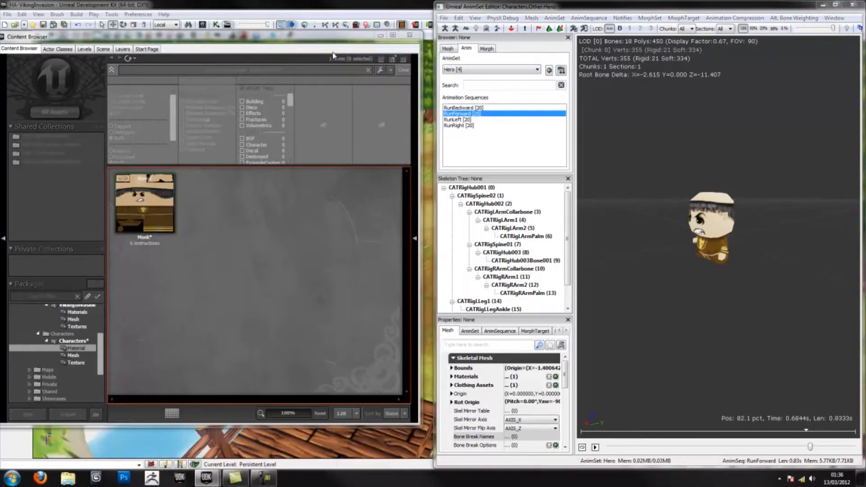
left_click_drag(555, 35, 167, 68)
double_click(158, 117)
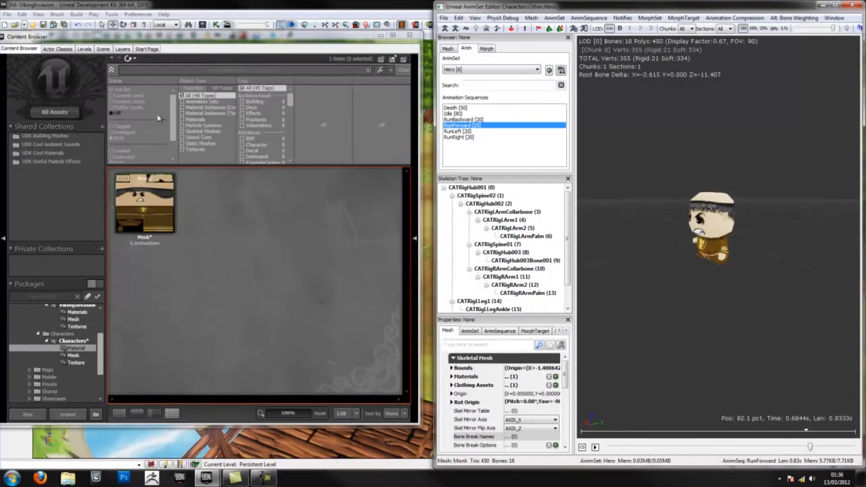
Preview the imported Idle and Death sequences on the Monk
left_click(462, 114)
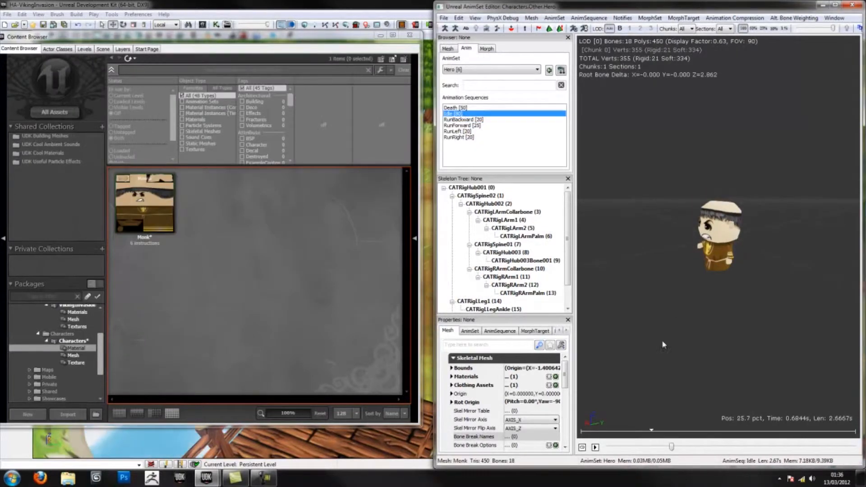
left_click(594, 447)
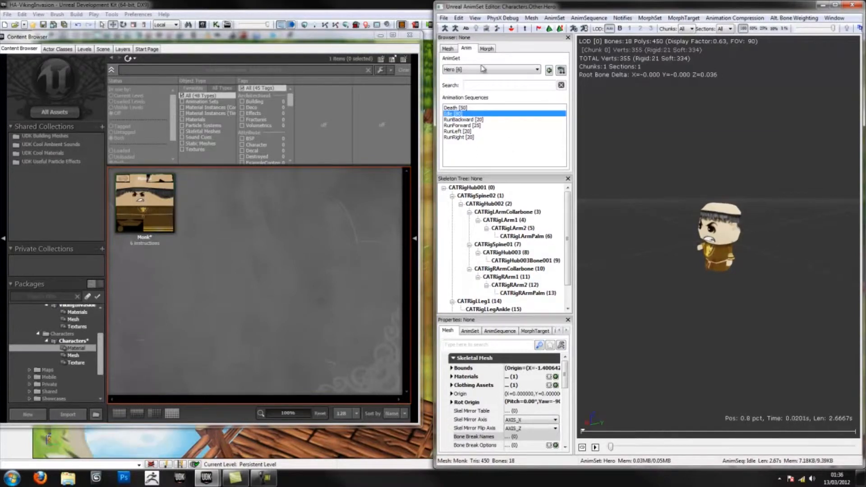
left_click(460, 109)
left_click(595, 449)
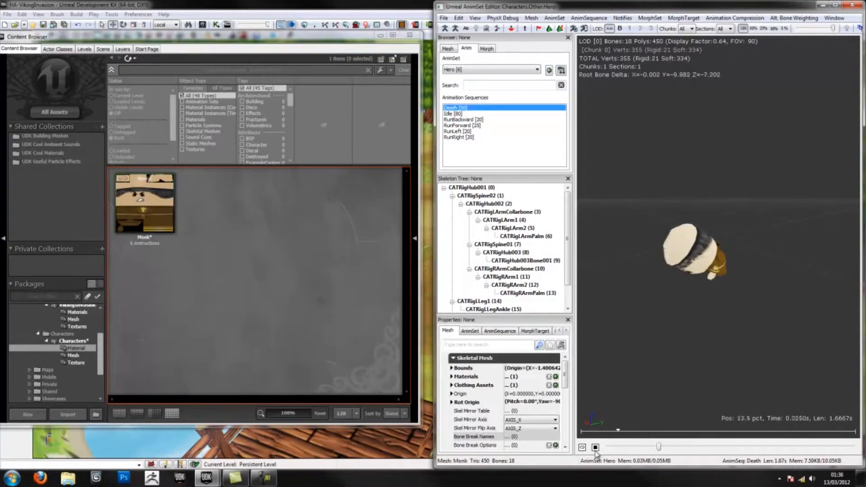
left_click(595, 449)
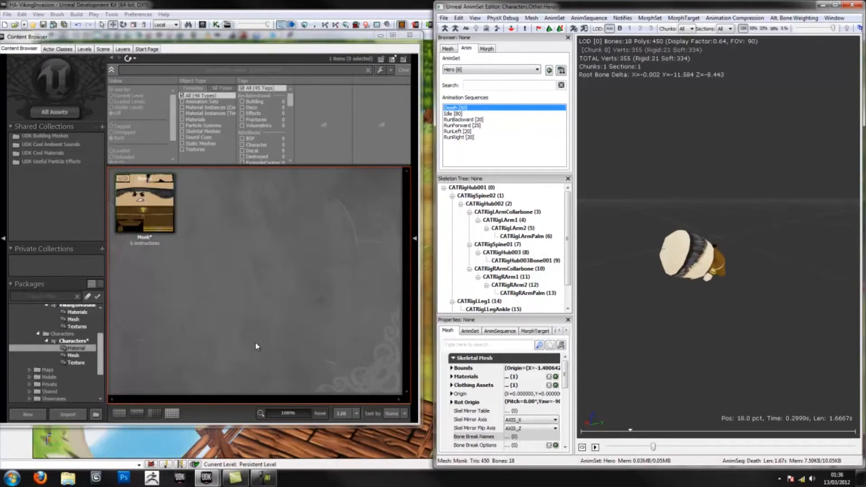
Create a new AnimTree named HeroTree in the Other group of the Characters package
left_click(64, 363)
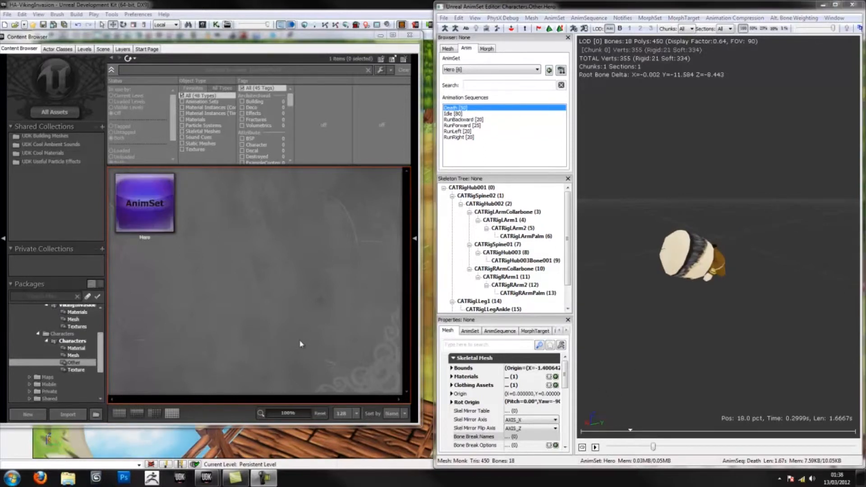
left_click(306, 231)
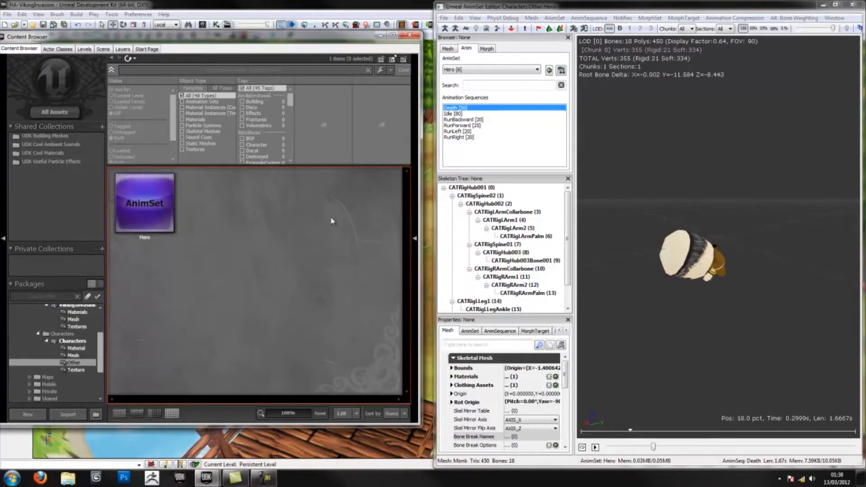
right_click(197, 206)
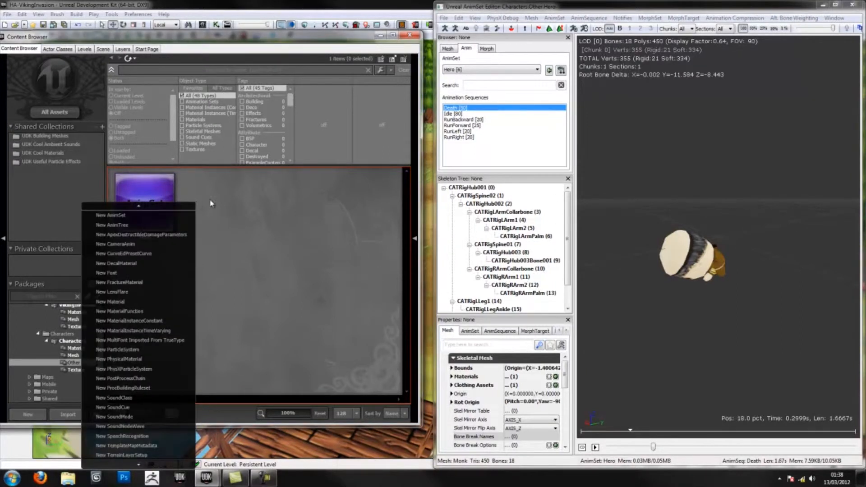
left_click(230, 209)
right_click(253, 196)
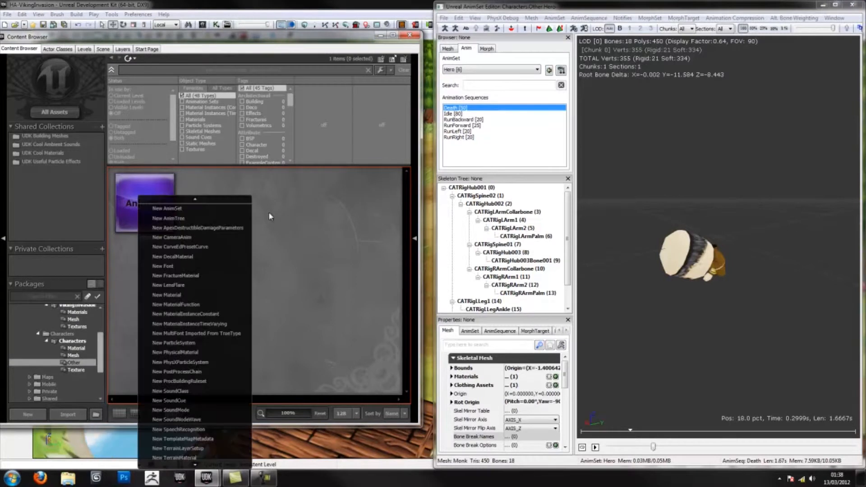
left_click(180, 218)
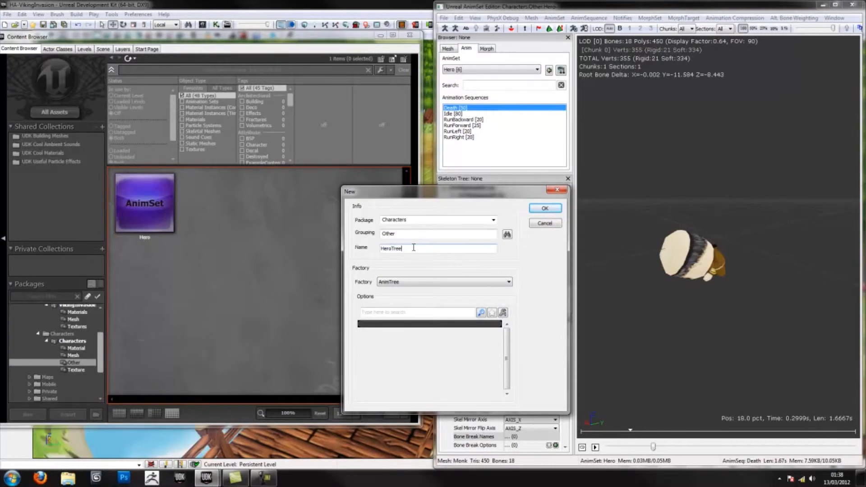
key("Return")
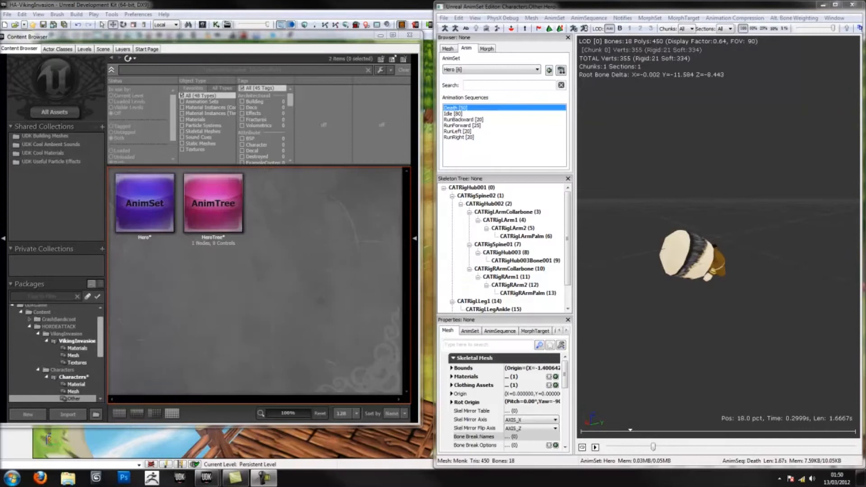
Open HeroTree for editing and add an entry to its AnimTree node's Preview Mesh List
double_click(228, 212)
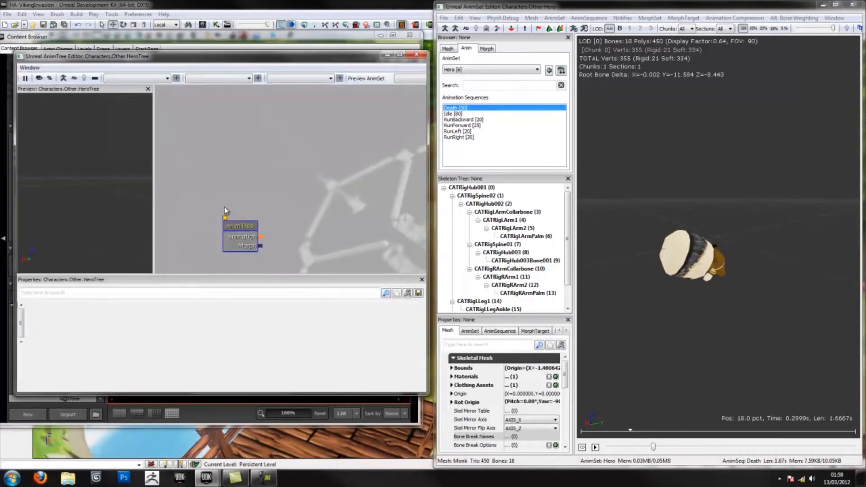
left_click_drag(259, 139, 259, 74)
left_click_drag(286, 165, 227, 165)
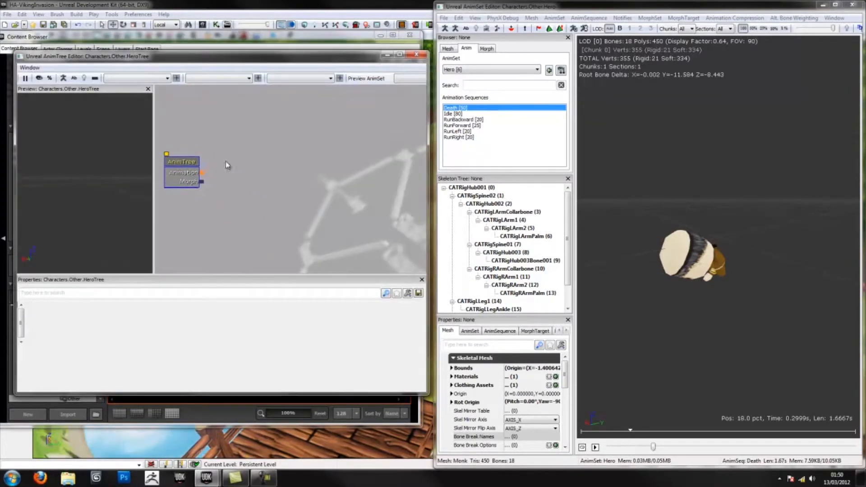
left_click(189, 175)
mouse_move(424, 323)
left_mouse_down()
mouse_move(423, 345)
mouse_move(423, 327)
mouse_move(420, 336)
left_mouse_up()
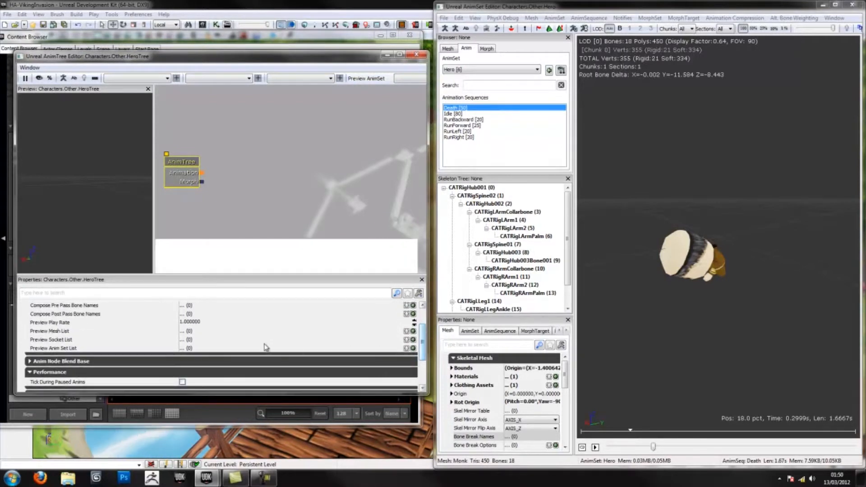
left_click(406, 331)
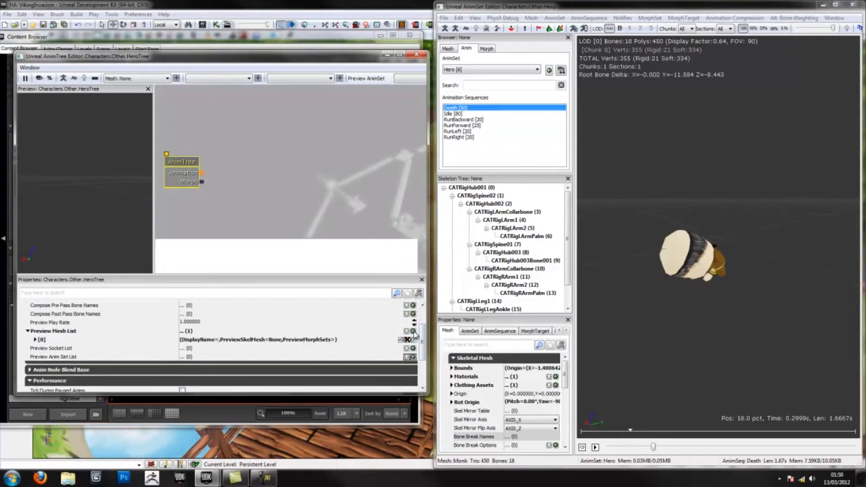
left_click(36, 339)
Assign the Monk skeletal mesh from the Characters Mesh group as the Preview Skel Mesh of the new list entry
left_click_drag(203, 56, 585, 54)
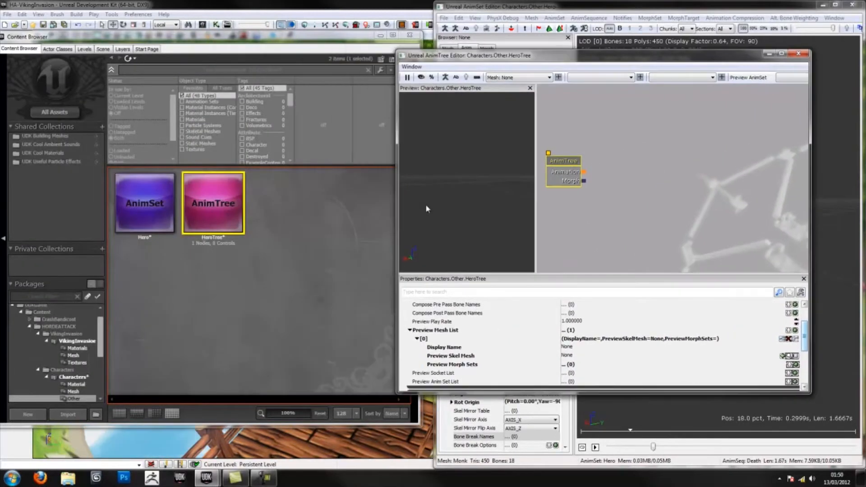
left_click(72, 391)
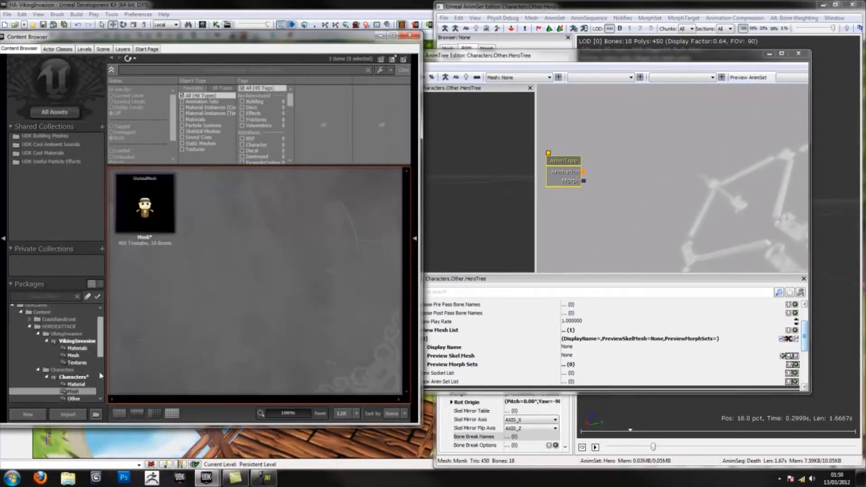
left_click(144, 199)
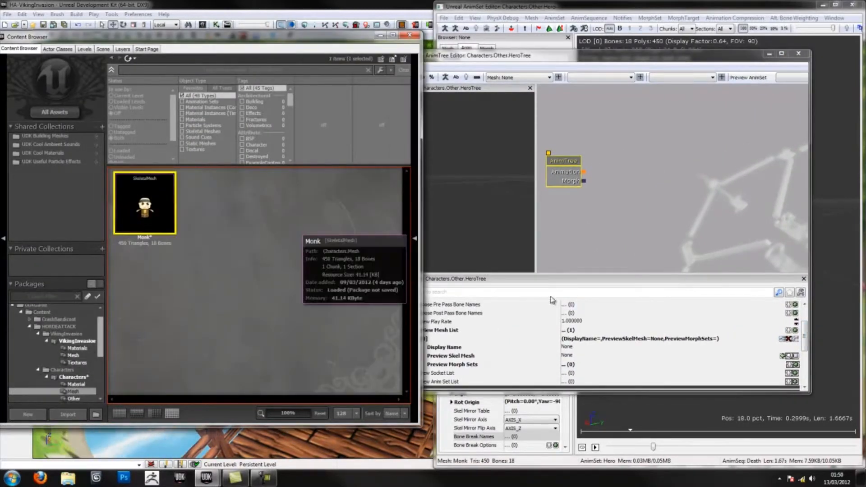
left_click(785, 355)
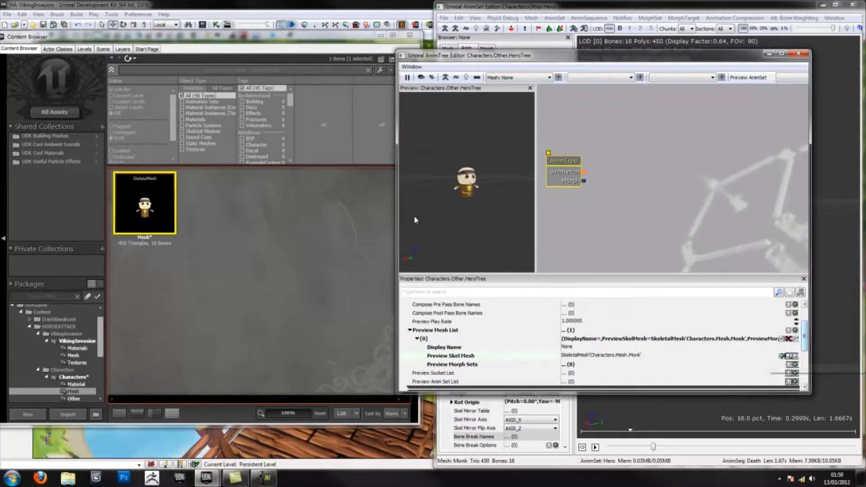
Add an entry to the AnimTree node's Preview Anim Set List and assign the Hero AnimSet to its Preview Anim Sets
left_click(76, 389)
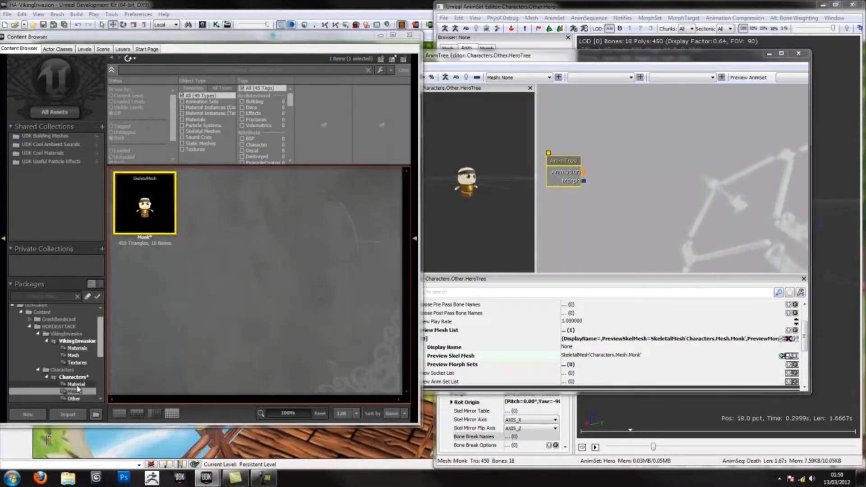
left_click(74, 399)
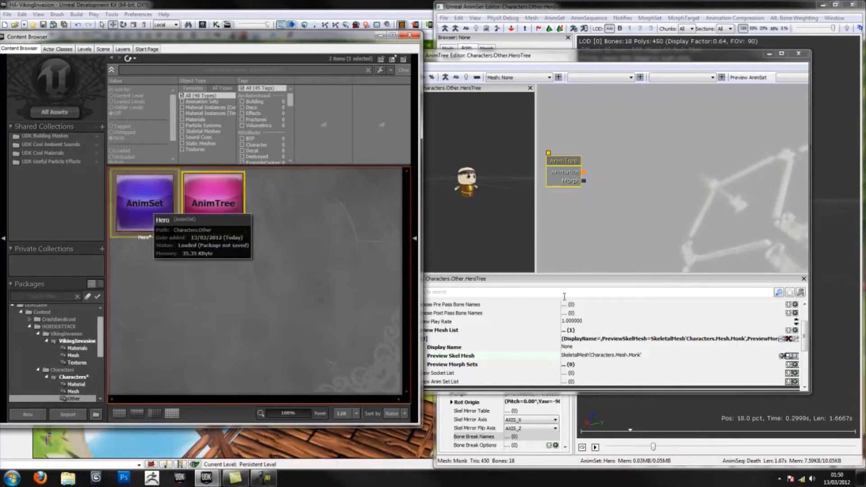
left_click_drag(806, 336, 806, 343)
left_click(790, 372)
double_click(467, 383)
scroll(632, 352, "down", 1)
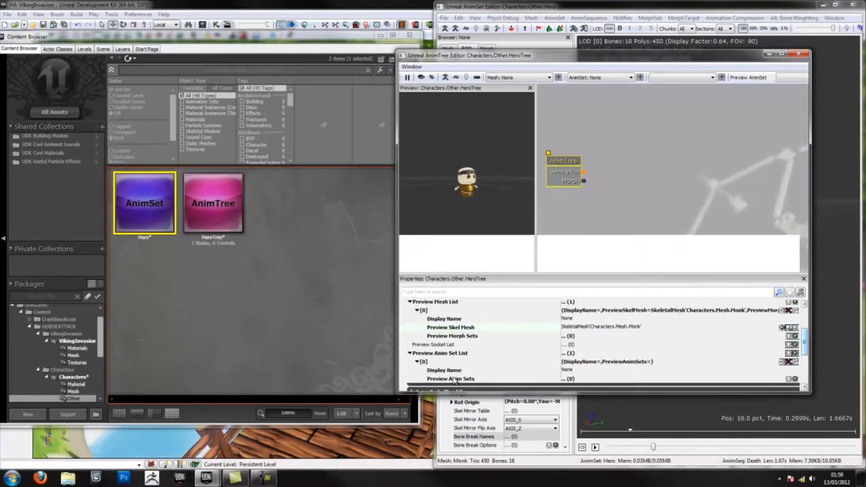
left_click(792, 388)
left_click(763, 388)
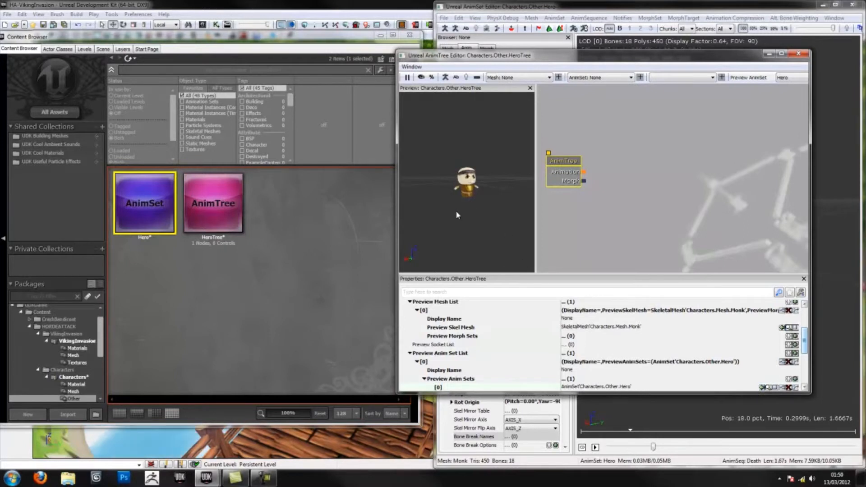
Add an AnimNodeBlendBySpeed node beside the AnimTree node in the graph
left_click(685, 158)
left_click_drag(625, 170, 638, 170)
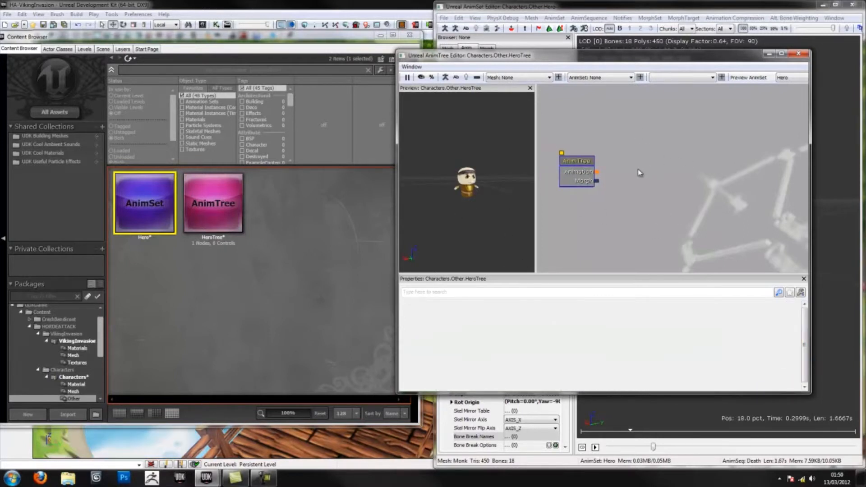
right_click(657, 152)
mouse_move(681, 150)
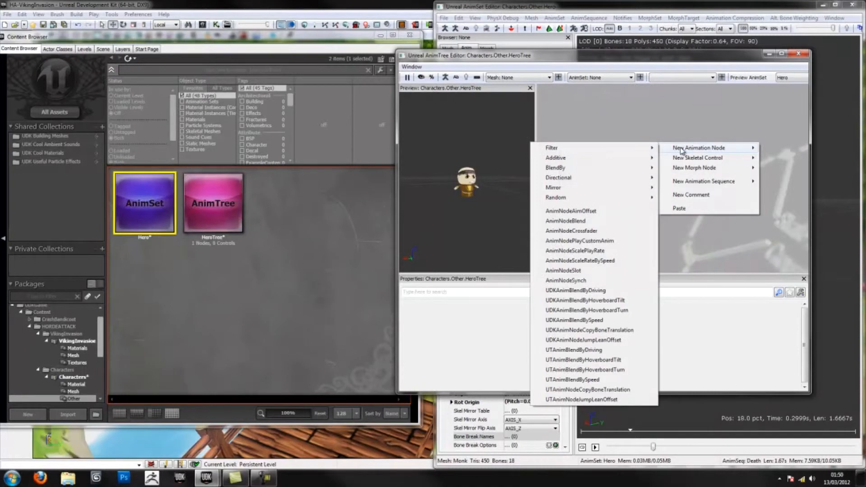
mouse_move(559, 174)
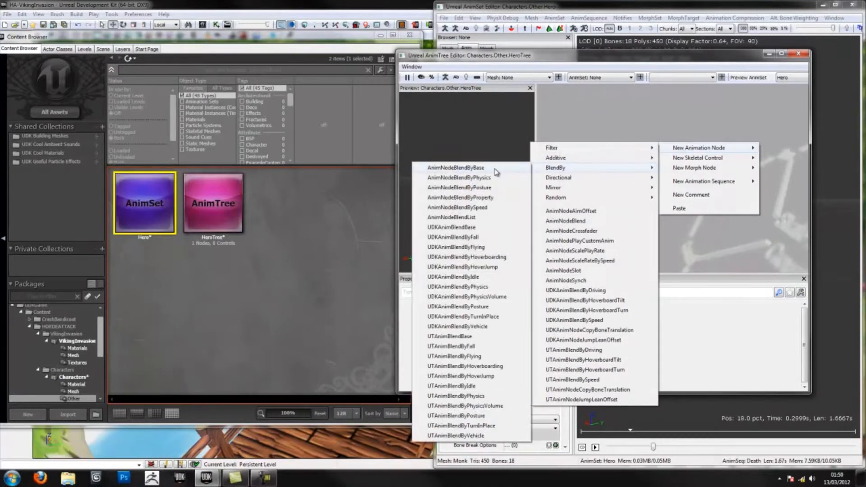
left_click(483, 208)
left_click(689, 176)
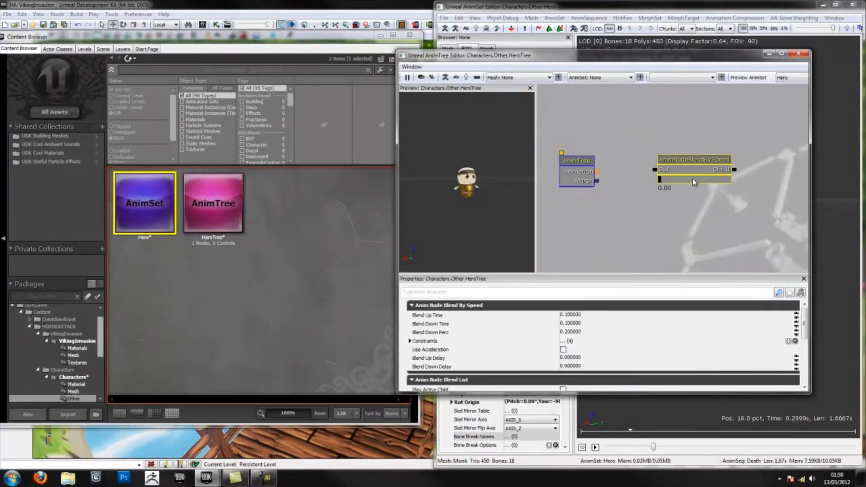
Reposition the AnimNodeBlendBySpeed node and connect its Out to the AnimTree node's Animation connector
left_click_drag(706, 180, 640, 189)
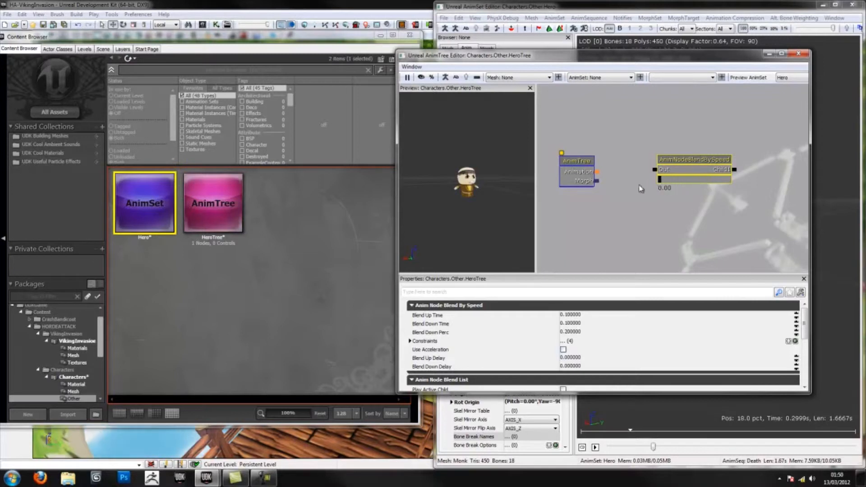
left_click_drag(702, 129, 714, 93, "ctrl")
left_click_drag(666, 133, 597, 176)
left_click_drag(662, 179, 589, 186)
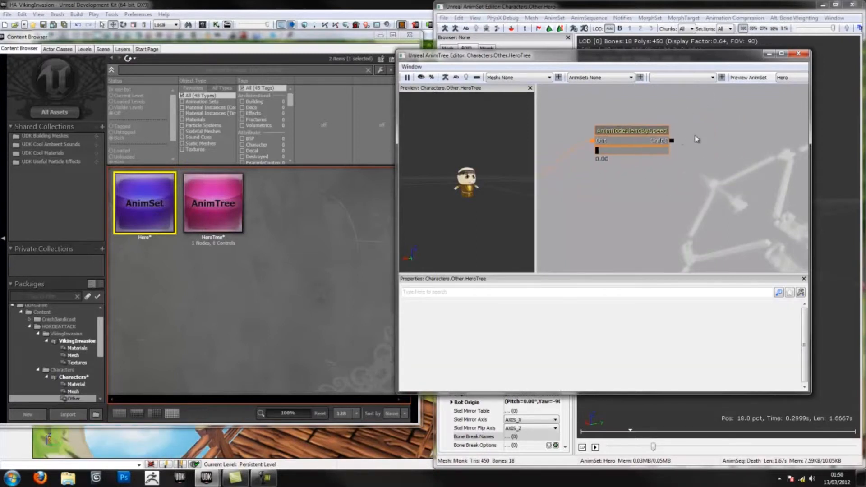
Add a second child input to the AnimNodeBlendBySpeed node
left_click(662, 140)
right_click(661, 140)
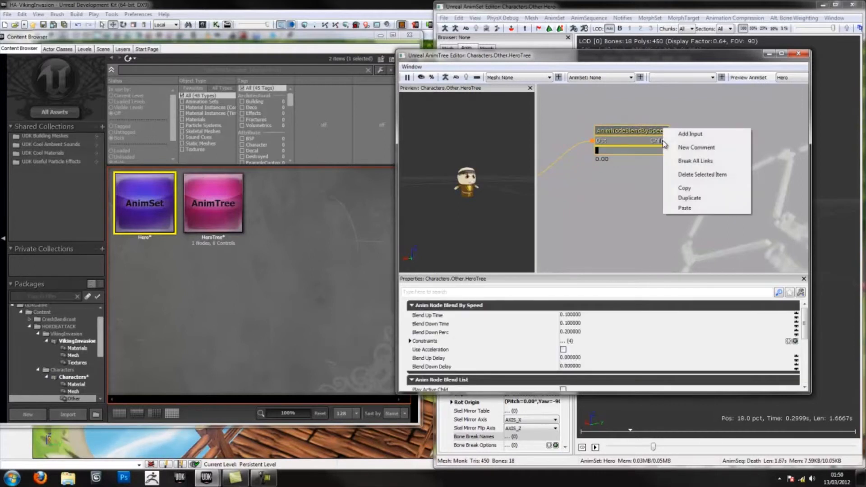
left_click(689, 134)
left_click(711, 147)
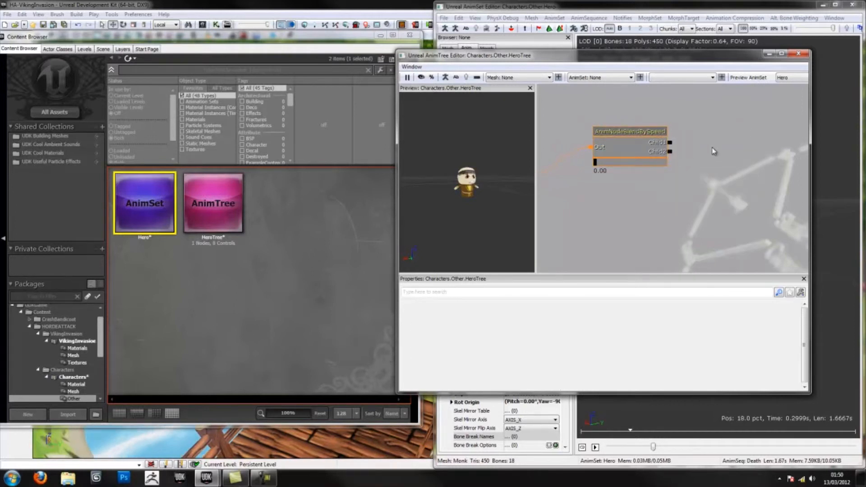
Add a new, unassigned animation sequence node on the child-input side of the AnimNodeBlendBySpeed node
left_click_drag(722, 182, 737, 145)
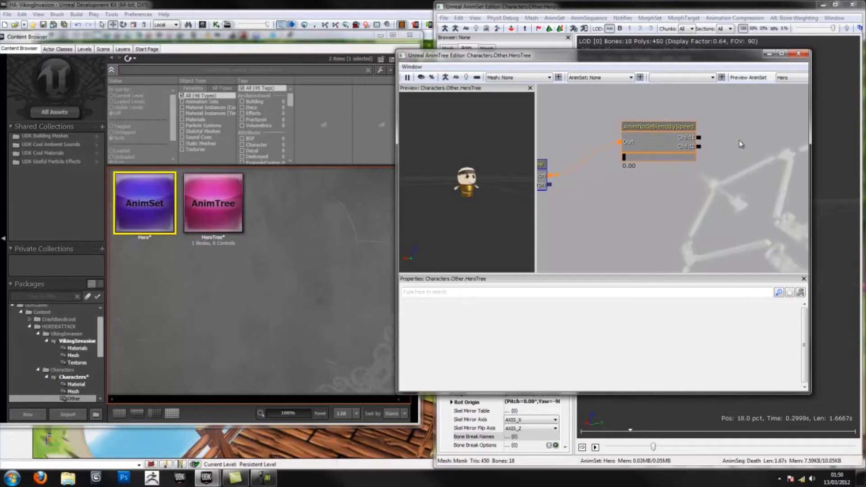
right_click(740, 108)
mouse_move(761, 143)
left_click(698, 144)
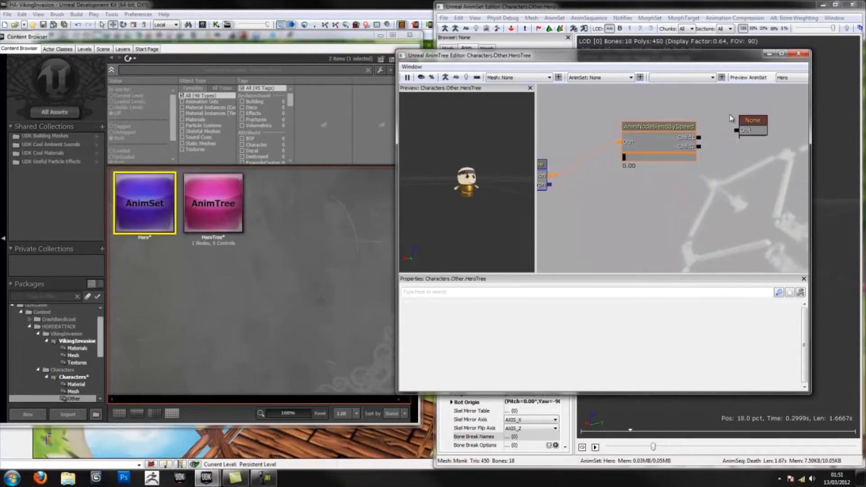
Reposition the unassigned animation sequence node and connect its Out to Child1 of the AnimNodeBlendBySpeed node
left_click(752, 128)
left_click_drag(752, 128, 776, 98, "ctrl")
left_click_drag(698, 175, 648, 211)
left_click_drag(649, 173, 724, 134)
Set the sequence node's Anim Seq Name to Idle and move the AnimTree Editor window clear of the AnimSet Editor
left_click(585, 315)
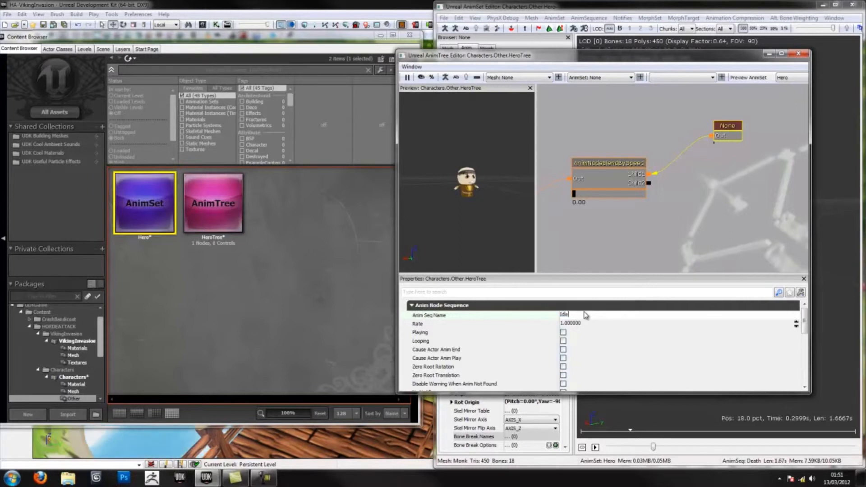
left_click_drag(446, 51, 447, 72)
left_click_drag(514, 76, 141, 63)
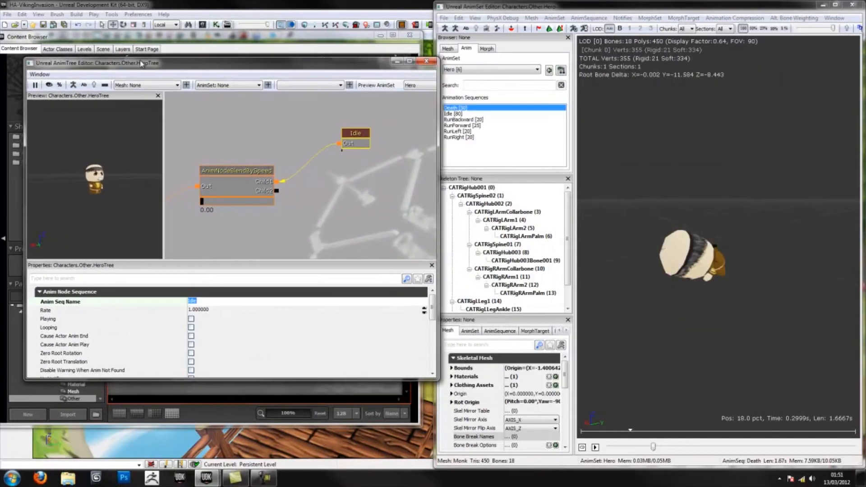
left_click_drag(369, 62, 349, 54)
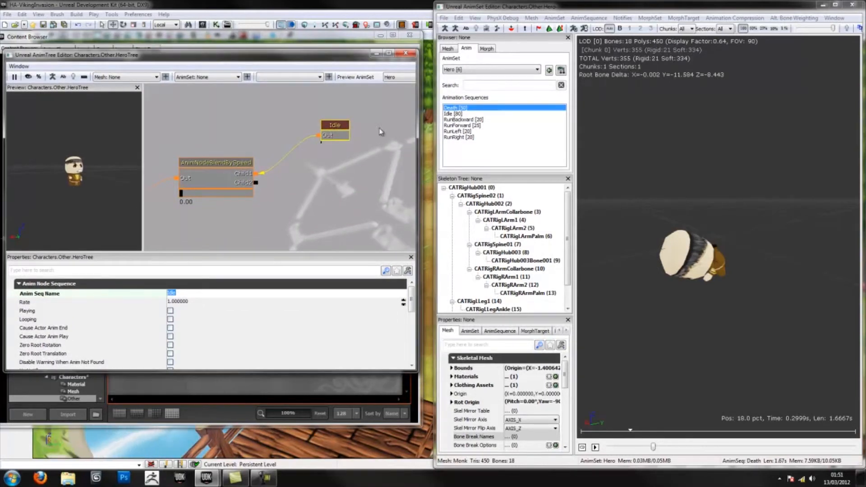
Enable Playing and Looping on the Idle sequence node and enlarge the character in the preview
left_click(342, 132)
left_click(171, 319)
scroll(95, 172, "up", 5)
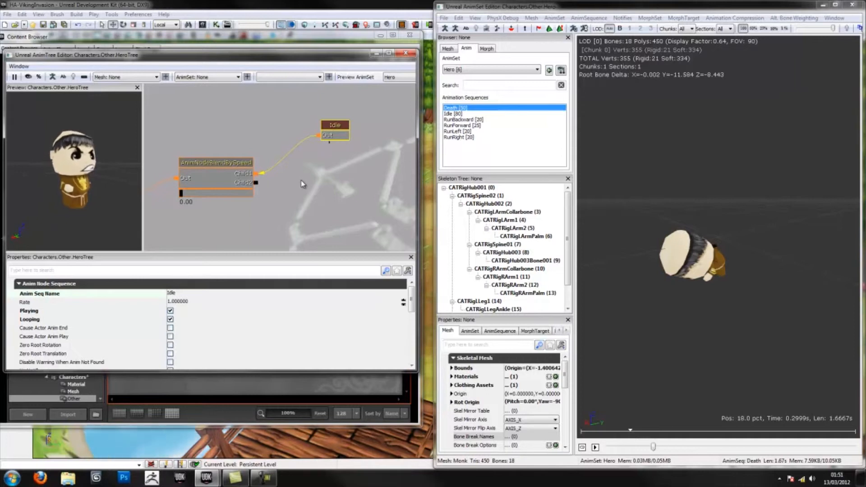
Add an AnimNodeBlendDirectional node and connect its Out to Child2 of the AnimNodeBlendBySpeed node
right_click(324, 178)
mouse_move(324, 171)
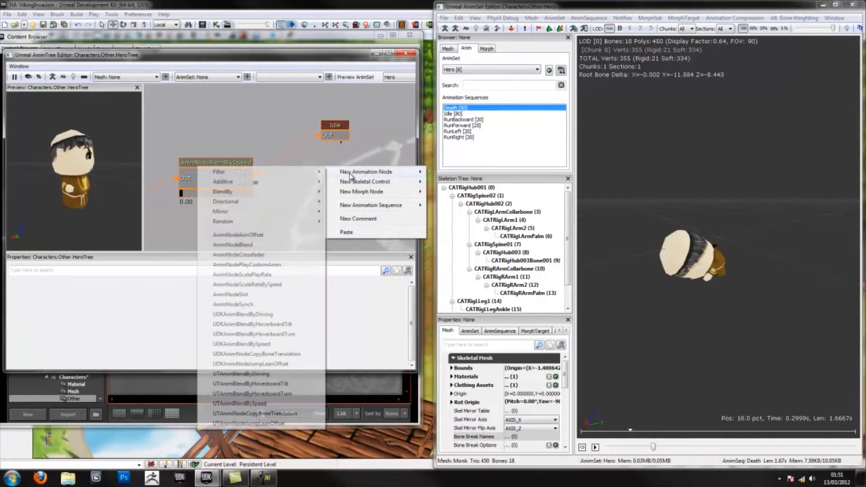
mouse_move(230, 195)
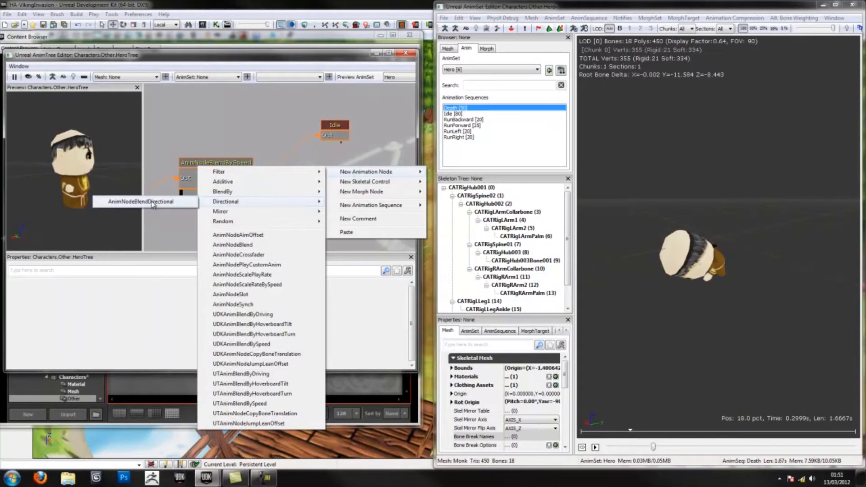
left_click(154, 202)
left_click_drag(322, 210, 257, 183)
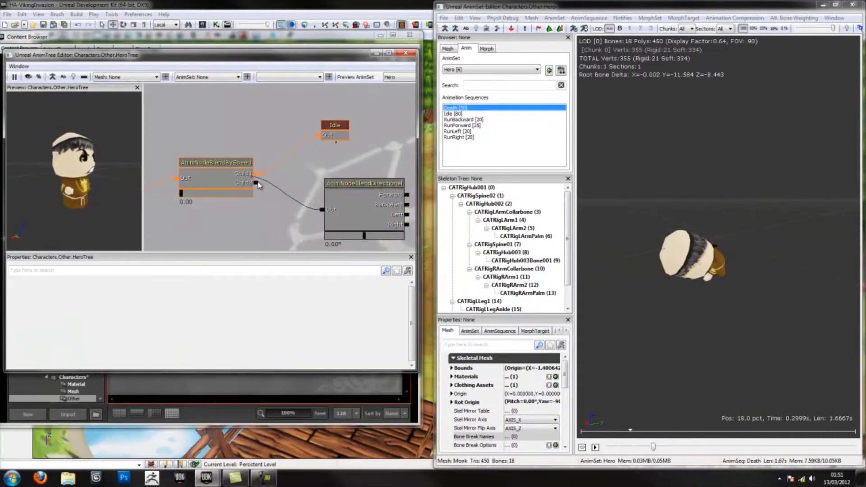
Duplicate the Idle sequence node three times
left_click_drag(303, 216, 218, 176)
left_click(246, 95)
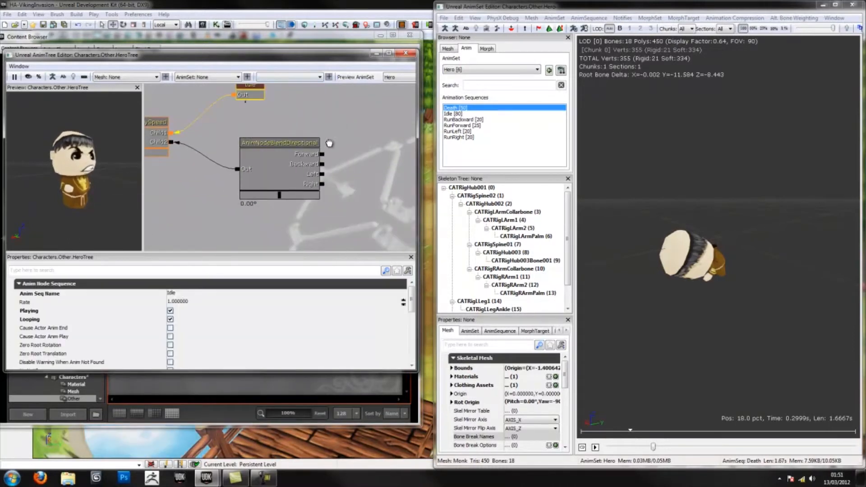
left_click_drag(329, 137, 327, 155)
key("ctrl+w")
key("ctrl+w")
key("ctrl+w")
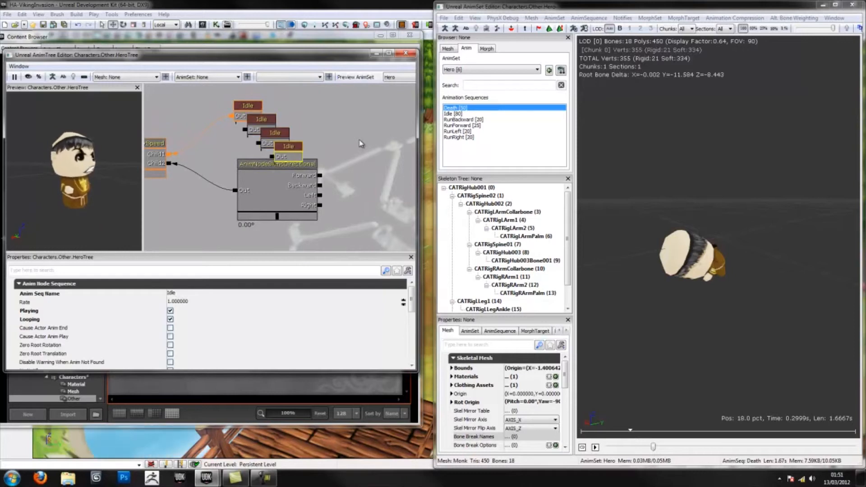
Make a fourth Idle copy and arrange the four copies in a column beside the AnimNodeBlendDirectional node's inputs
left_click(263, 121, "ctrl")
left_click(277, 135, "ctrl")
left_click_drag(333, 138, 304, 112, "ctrl")
left_click(316, 160)
key("ctrl+w")
left_click_drag(335, 189, 327, 209, "ctrl")
left_click(317, 161)
left_click_drag(317, 161, 336, 105, "ctrl")
left_click(303, 148)
Set the Anim Seq Name of the topmost Idle copy to RunForward
left_click(295, 128)
left_click(193, 294)
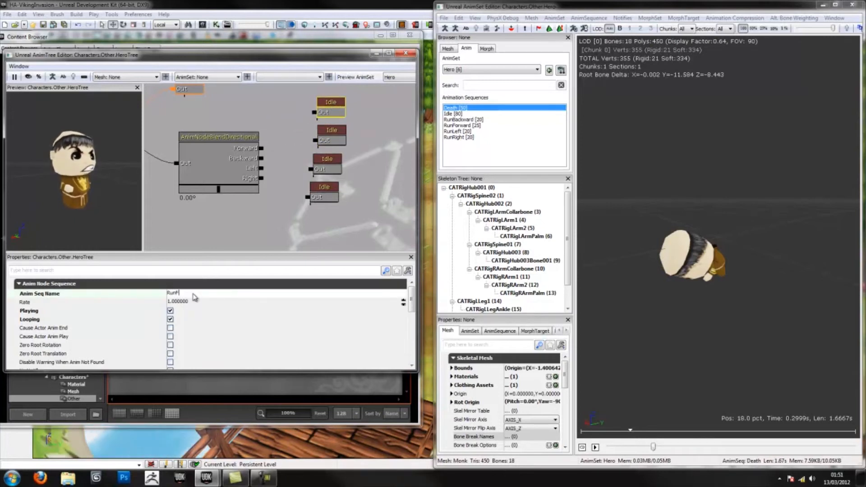
key("Return")
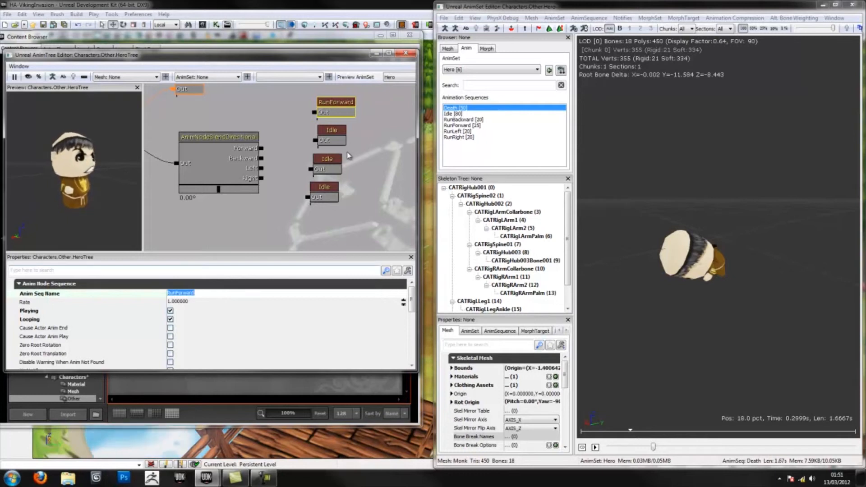
Set the Anim Seq Name of the Idle copy below RunForward to RunBackward
left_click_drag(338, 135, 324, 175)
left_click(328, 172)
left_click(187, 294)
type("R")
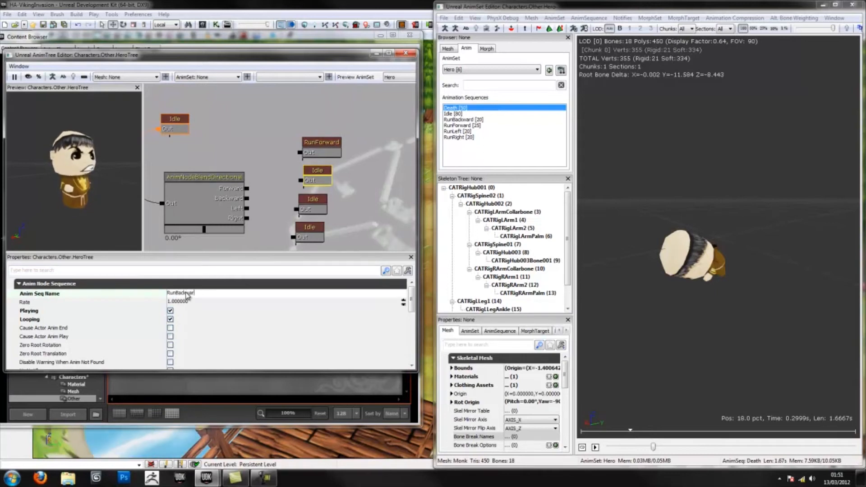
key("Return")
Set the Anim Seq Name of the Idle copy below RunBackward to RunLeft
left_click(315, 211)
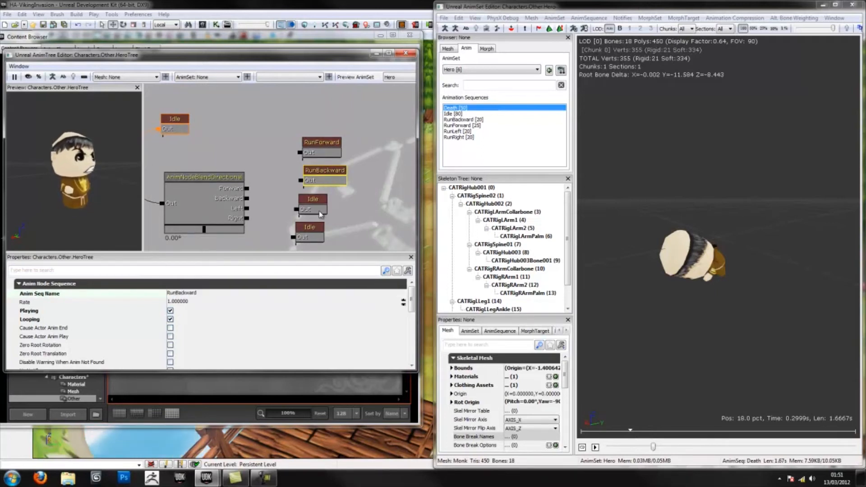
left_click(182, 294)
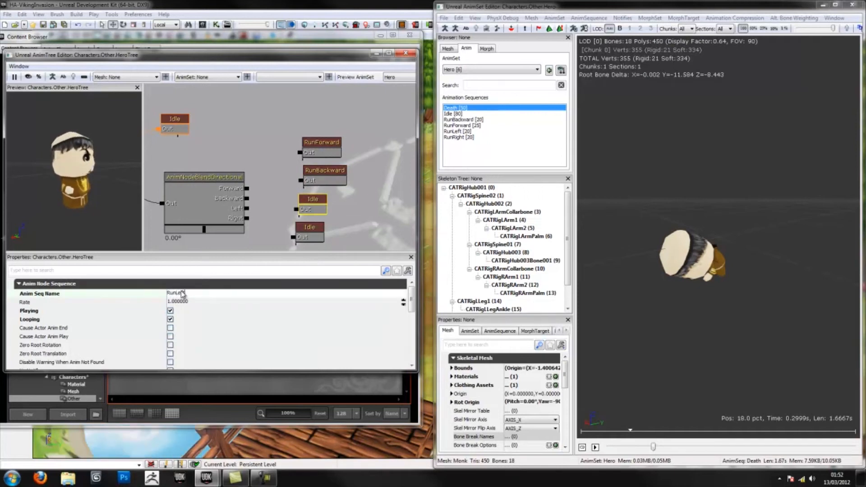
key("Return")
Set the last Idle copy's Anim Seq Name to RunRight and connect all four run nodes to their matching AnimNodeBlendDirectional inputs
left_click(309, 232)
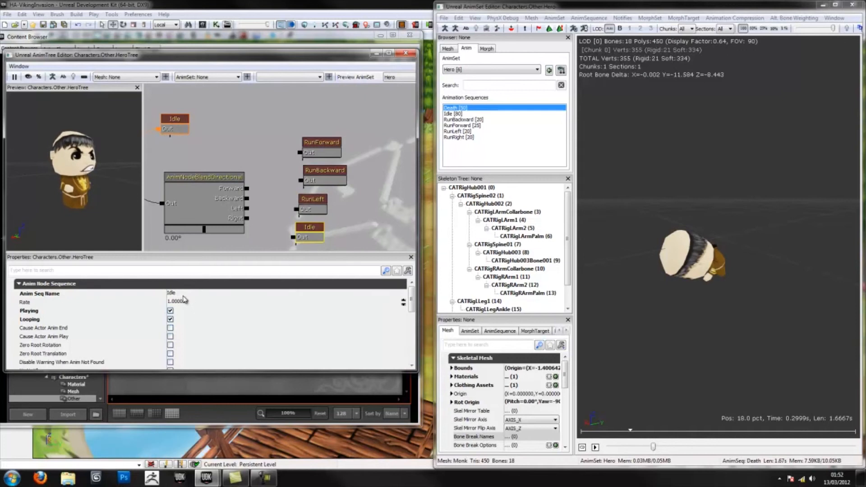
left_click(185, 296)
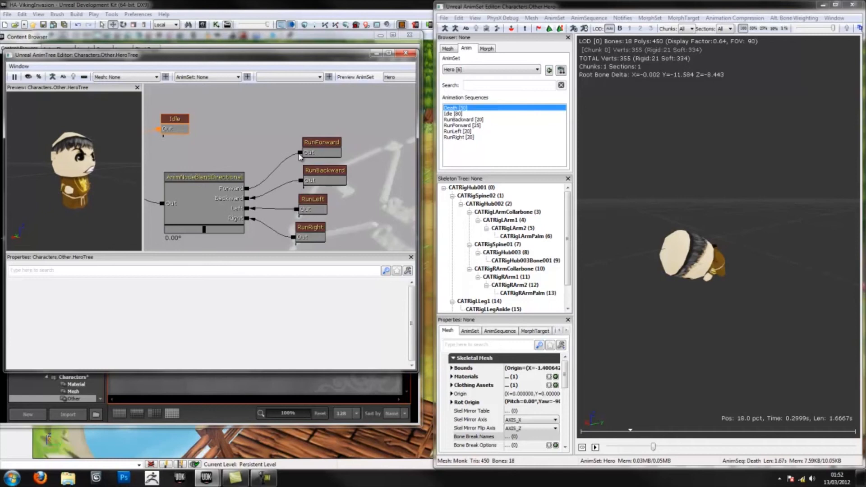
Preview the running blend with the direction at about -107° and the AnimNodeBlendBySpeed slider at its maximum
left_click(204, 210)
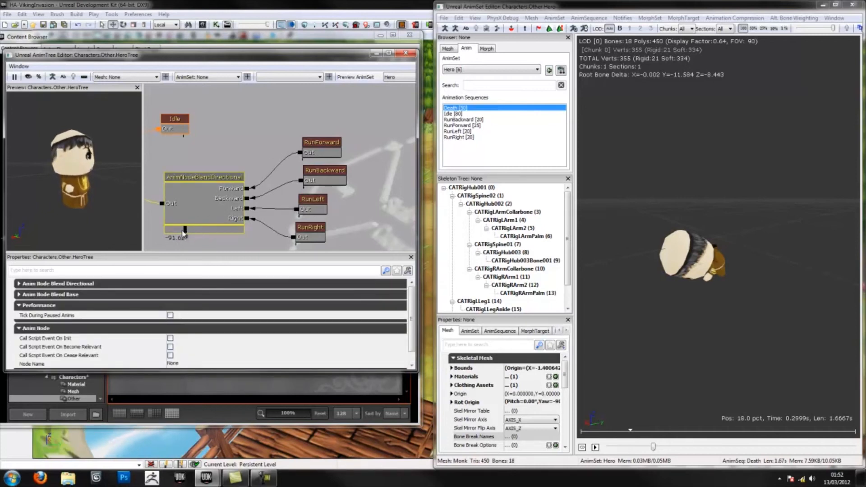
left_click(318, 154)
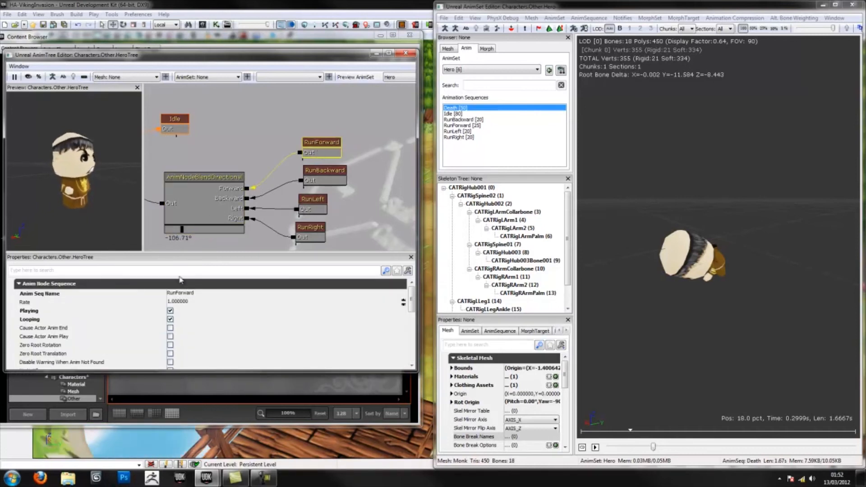
left_click_drag(243, 142, 343, 116)
scroll(195, 159, "down", 2)
left_click_drag(189, 175, 244, 164)
left_click_drag(194, 151, 229, 171)
scroll(243, 175, "down", 2)
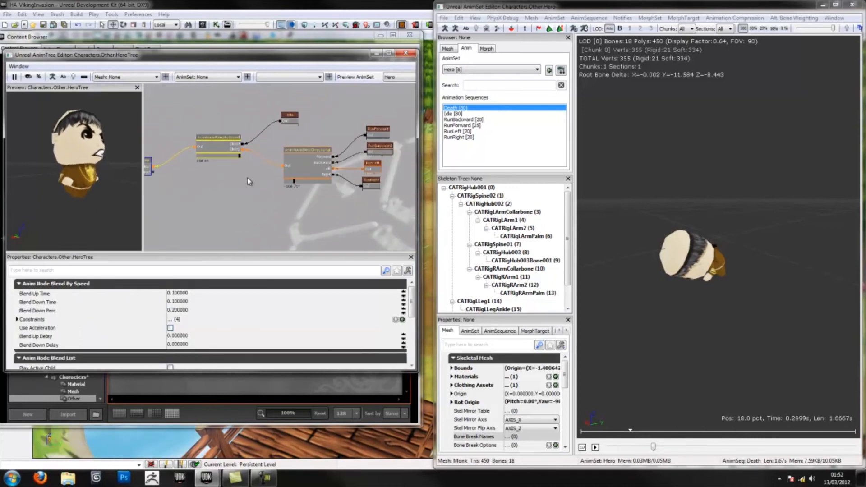
Preview the directional run animations by varying the AnimNodeBlendDirectional angle, ending at about -16°, and view the character from farther away
left_click_drag(293, 178, 249, 183)
scroll(251, 187, "up", 1)
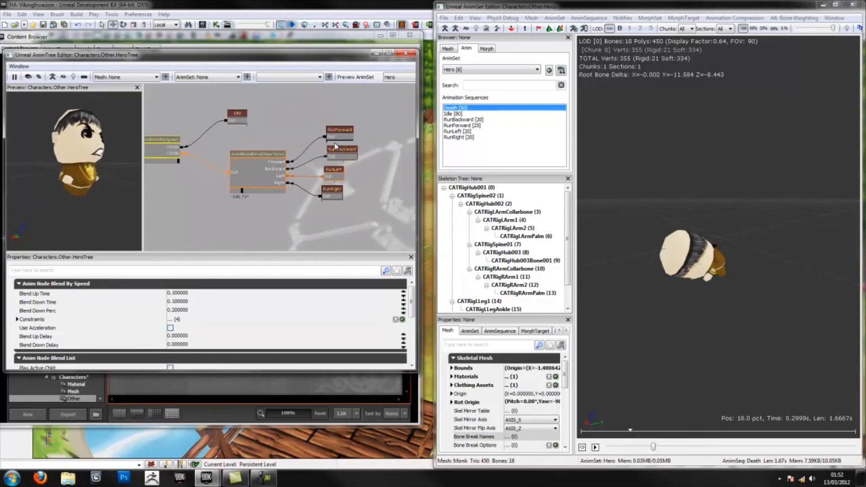
scroll(251, 187, "up", 1)
mouse_move(228, 195)
left_mouse_down()
mouse_move(285, 191)
mouse_move(244, 191)
left_mouse_up()
left_click_drag(219, 218, 232, 203)
scroll(102, 212, "down", 7)
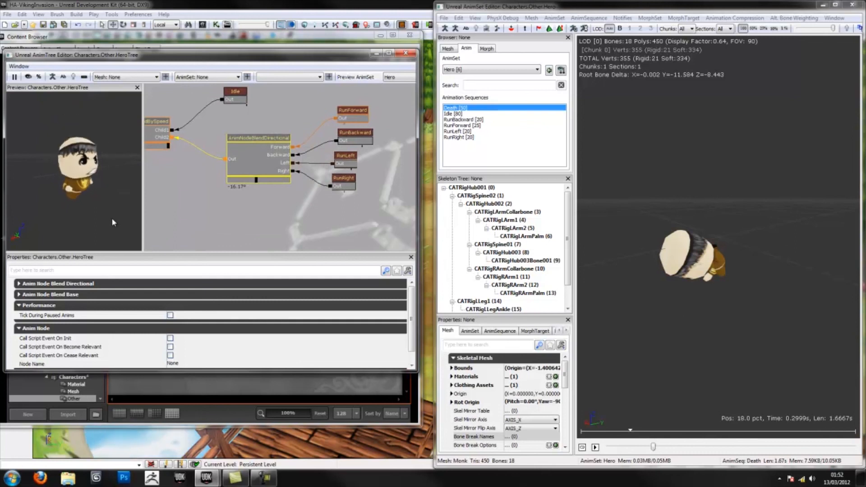